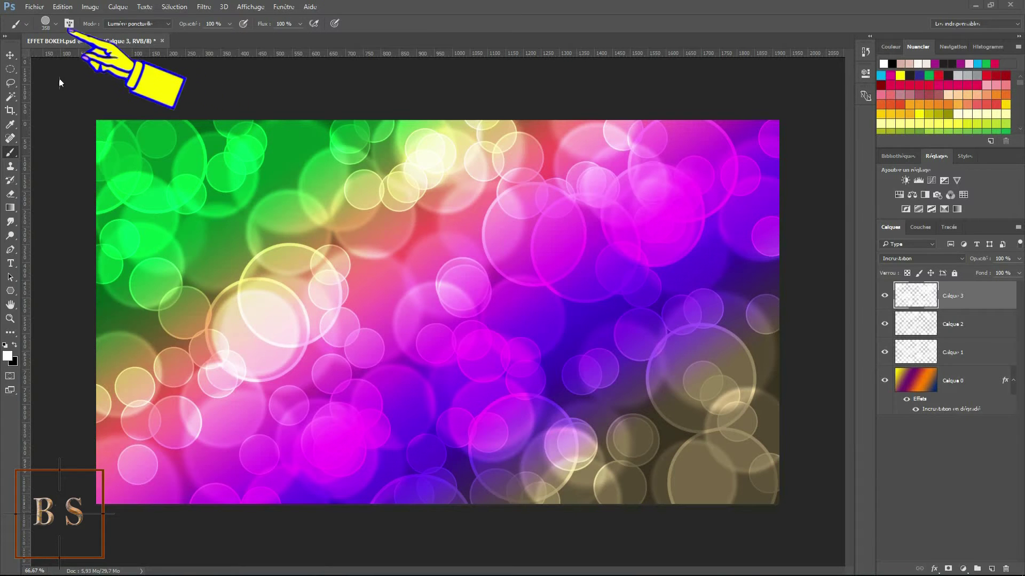
# Create a 1920×1080 px, 300 ppi document with a custom near-white background
pyautogui.click(34, 8)
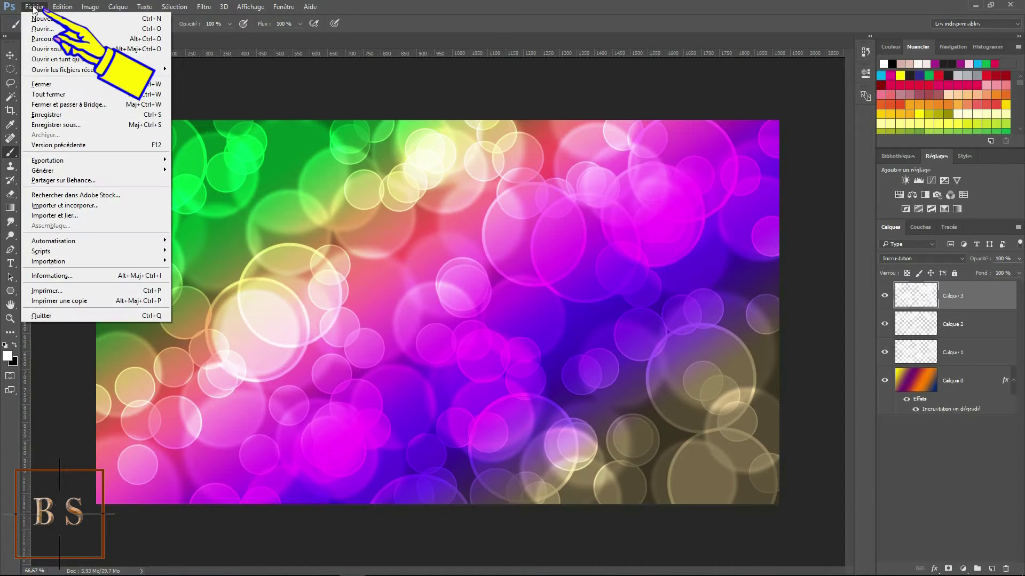
pyautogui.click(42, 19)
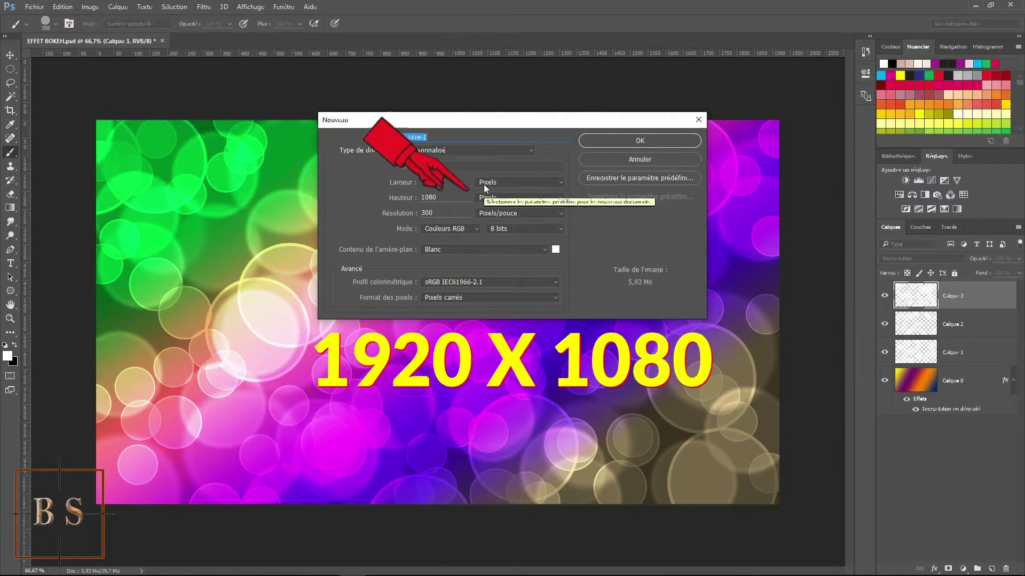
pyautogui.click(562, 182)
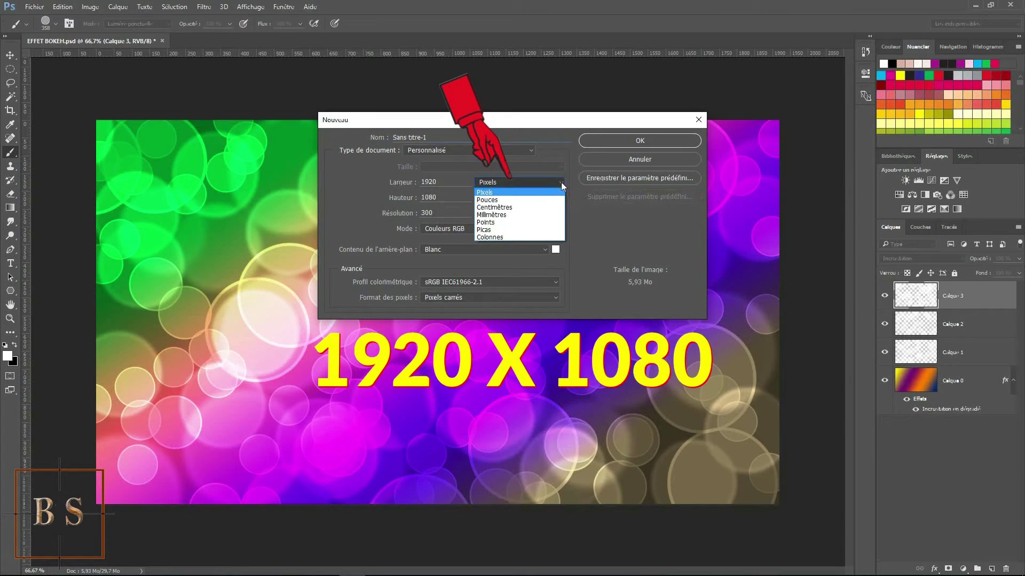
pyautogui.click(490, 193)
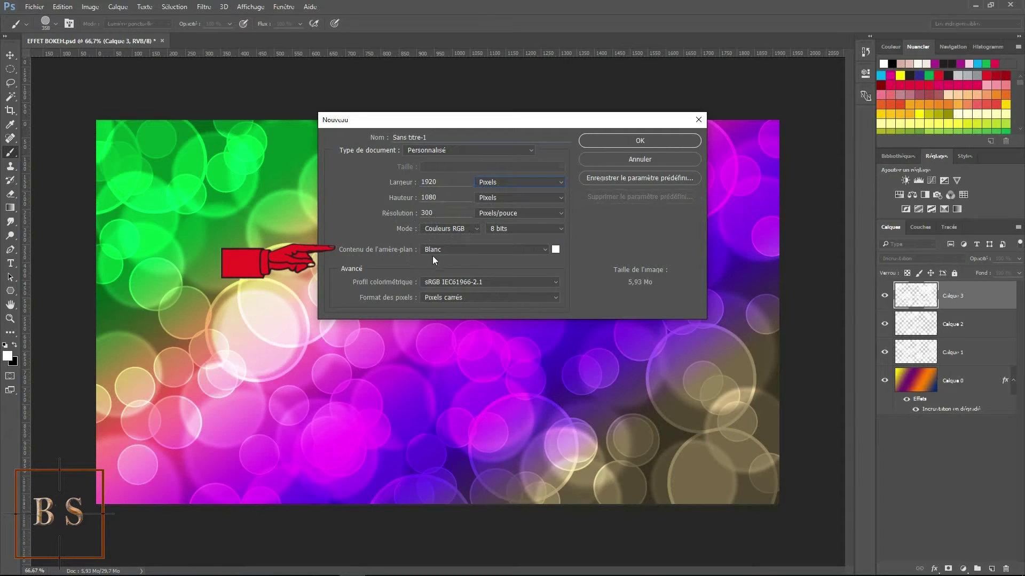
pyautogui.click(556, 249)
pyautogui.click(717, 122)
pyautogui.click(844, 103)
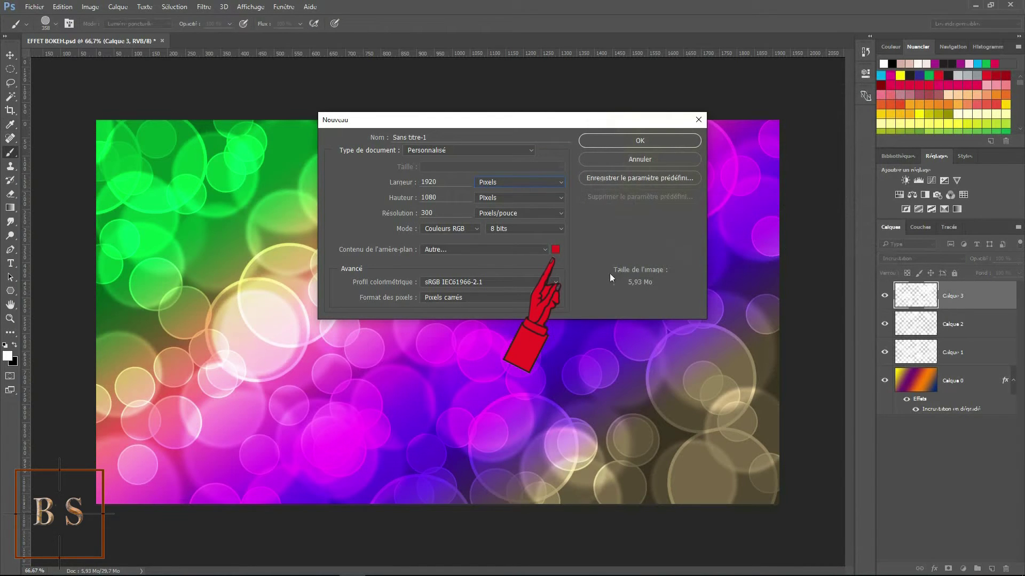
pyautogui.click(555, 250)
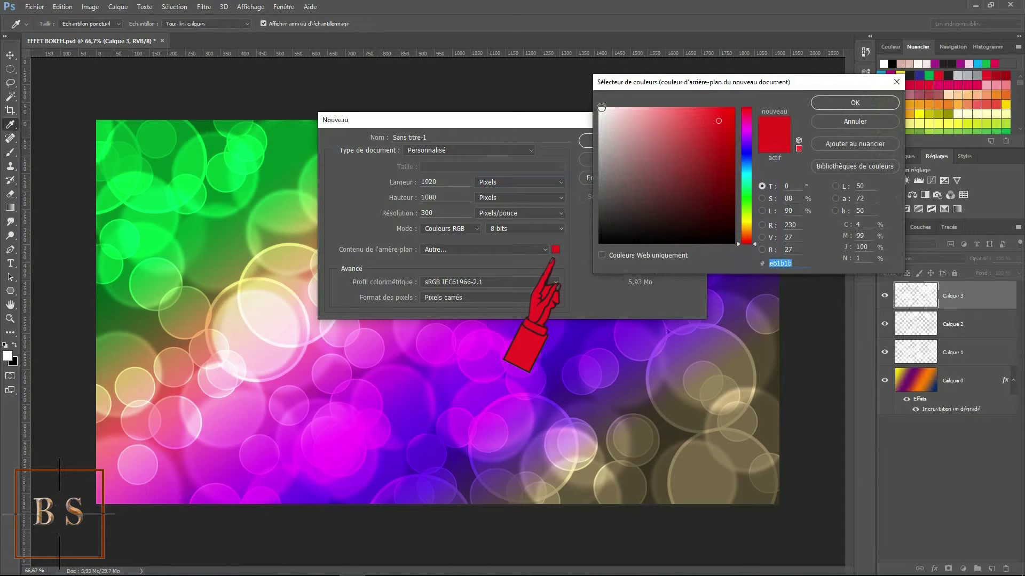
pyautogui.click(601, 108)
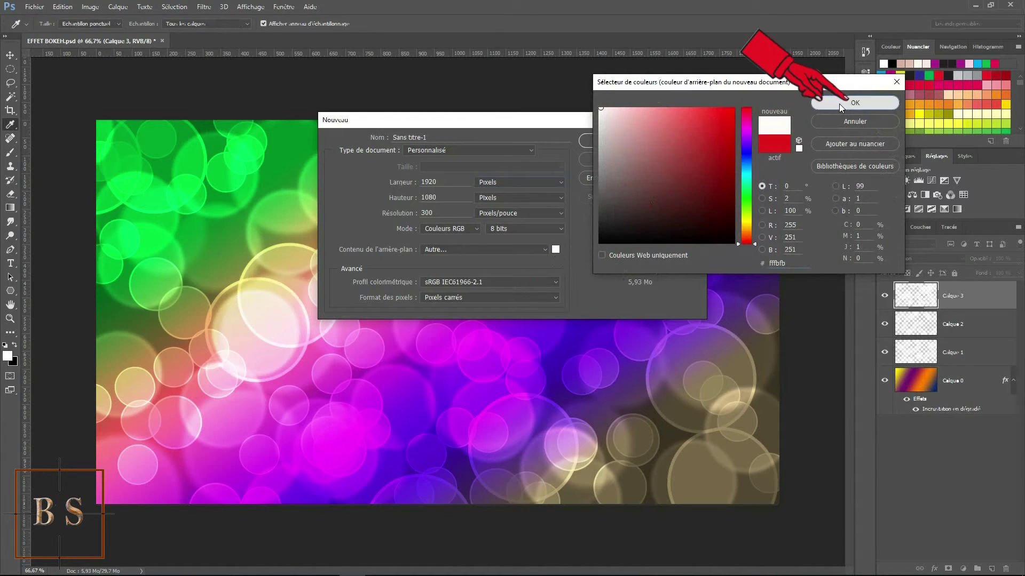
pyautogui.click(838, 103)
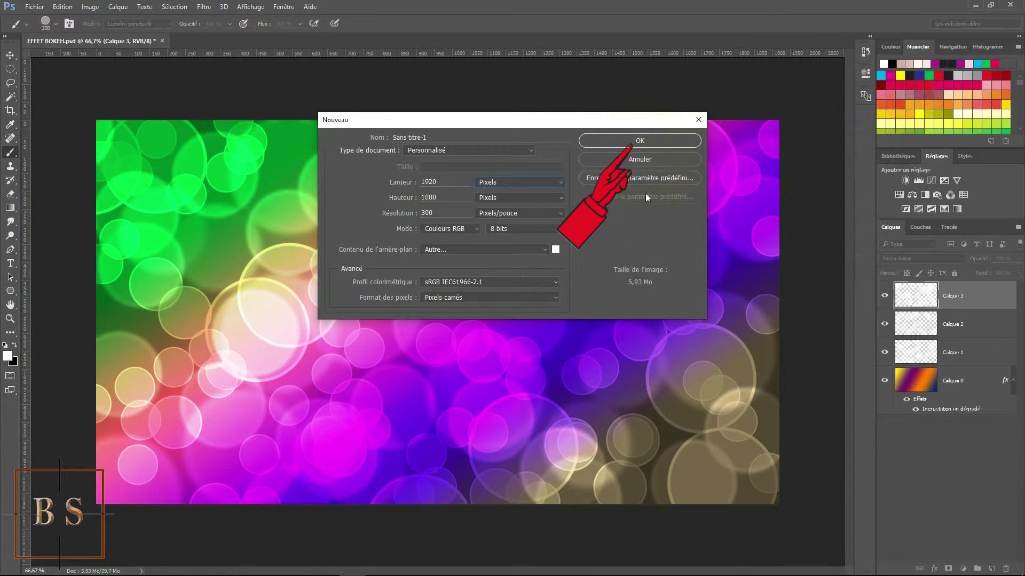
pyautogui.click(639, 141)
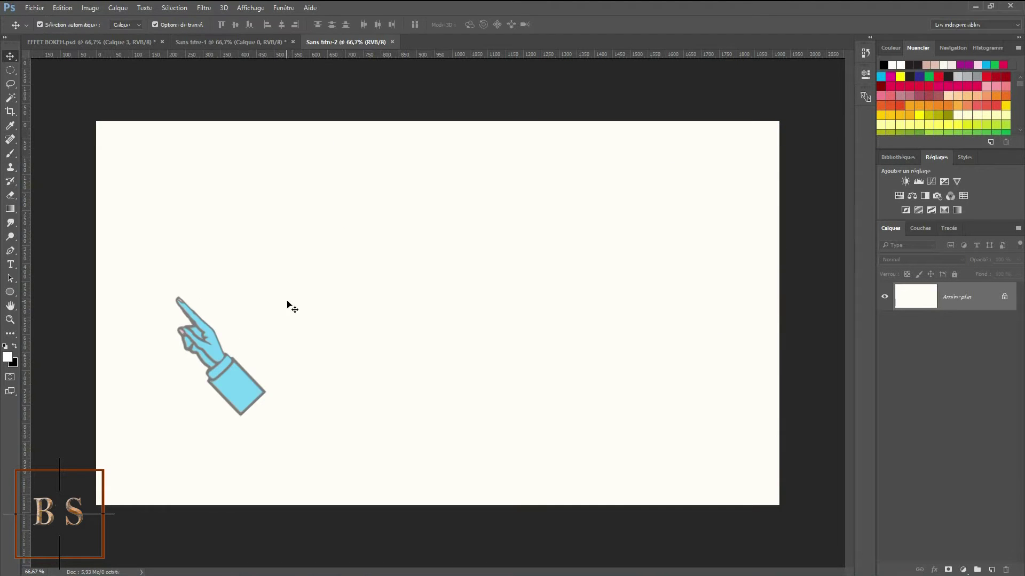
# Draw a 371×371 px circle with the Ellipse tool in the canvas's upper-left area
pyautogui.click(10, 293)
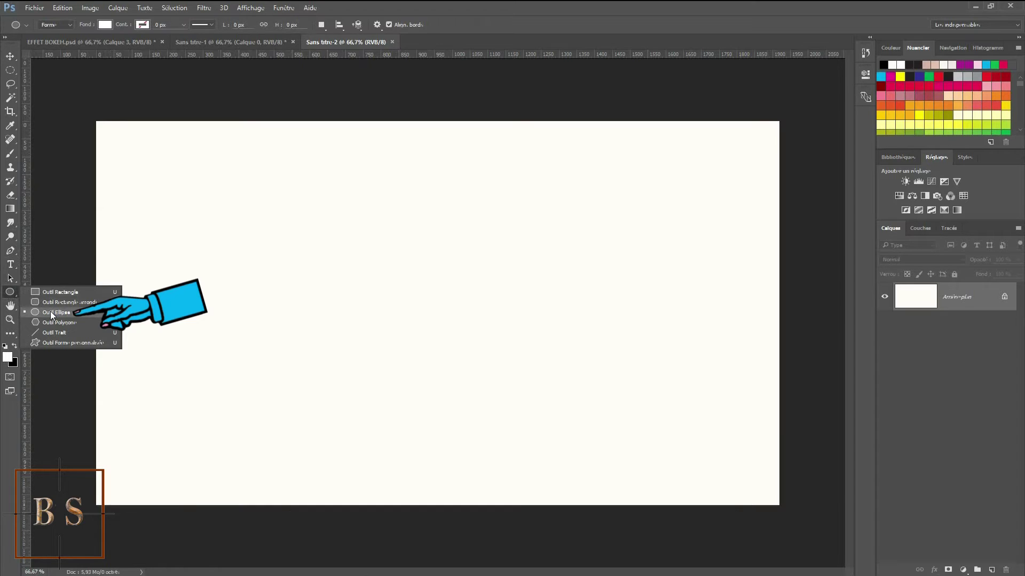
pyautogui.click(51, 312)
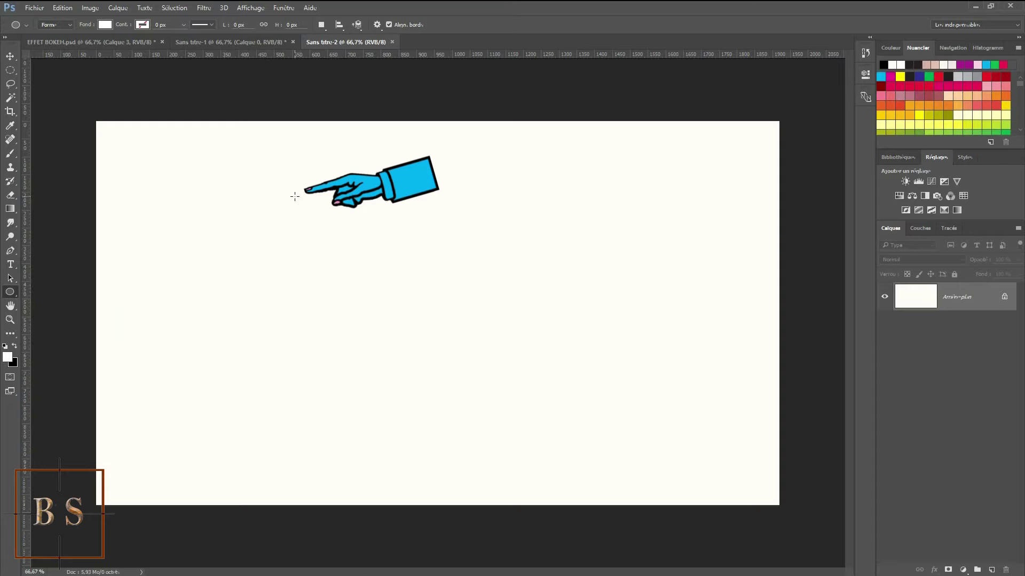
pyautogui.moveTo(295, 194)
pyautogui.mouseDown()
pyautogui.moveTo(334, 278)
pyautogui.moveTo(421, 337)
pyautogui.mouseUp()
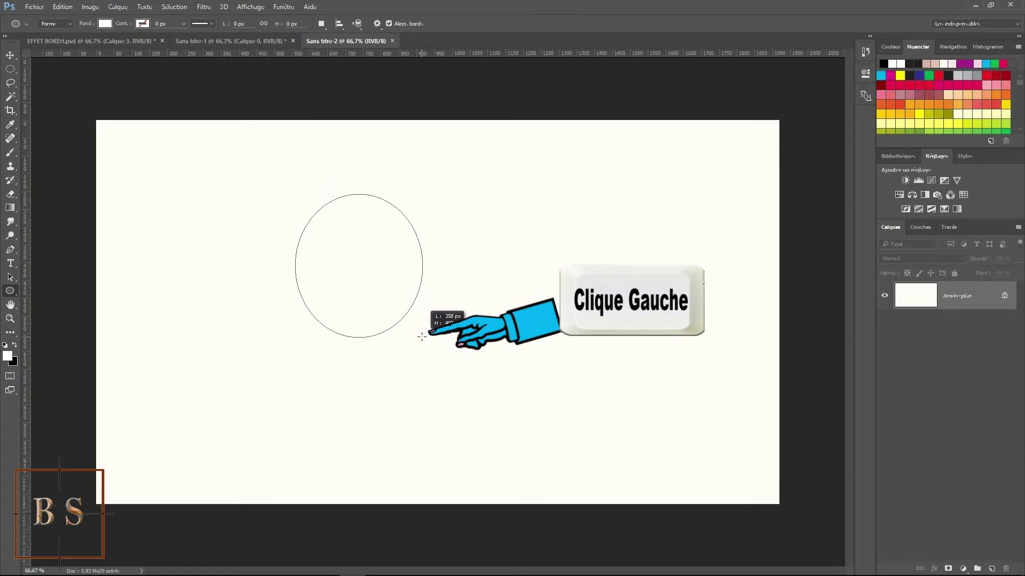
pyautogui.moveTo(422, 337); pyautogui.dragTo(427, 333)
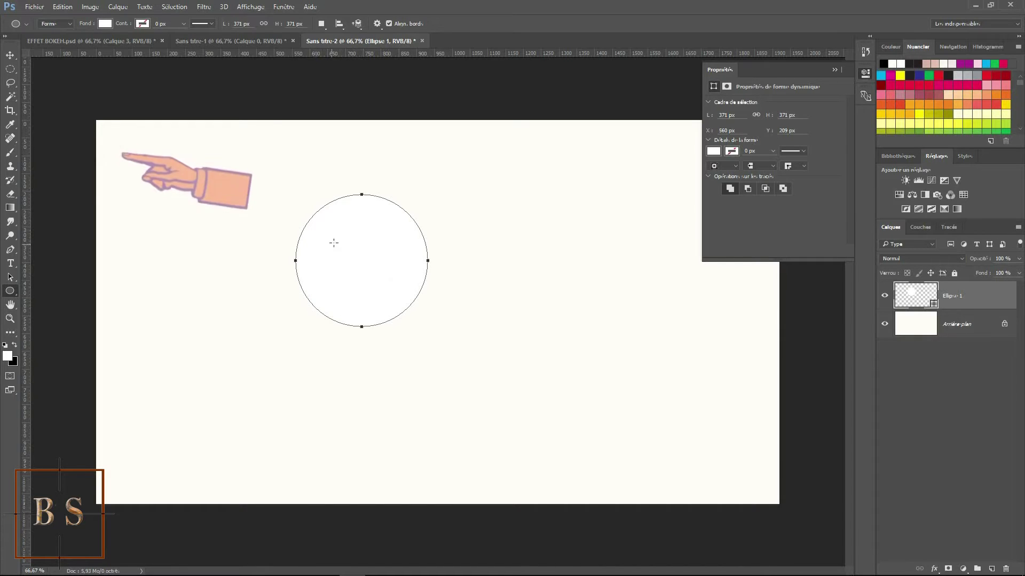
# Give the circle shape a near-black fill and a dark outline colour
pyautogui.click(54, 24)
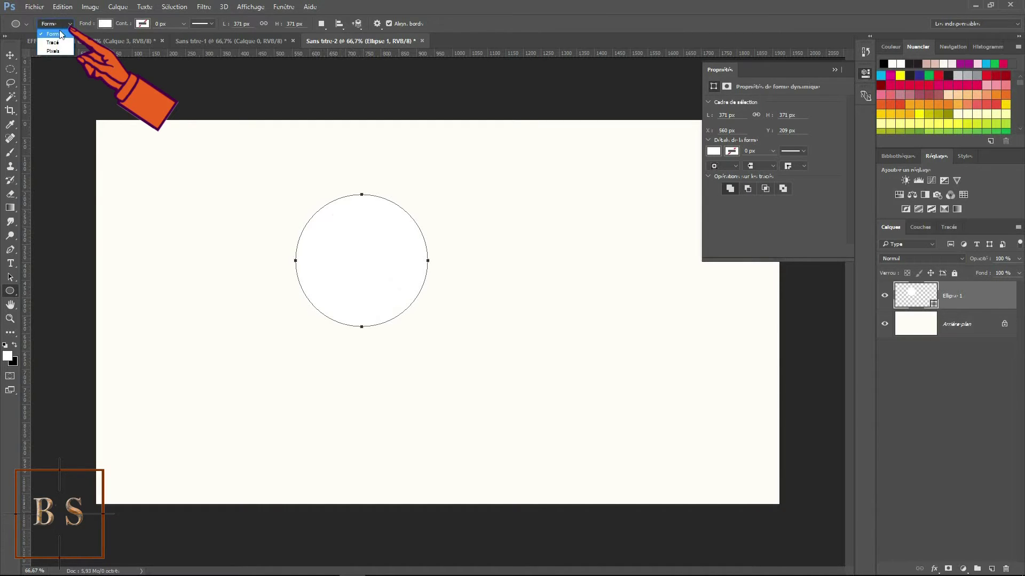
pyautogui.click(60, 35)
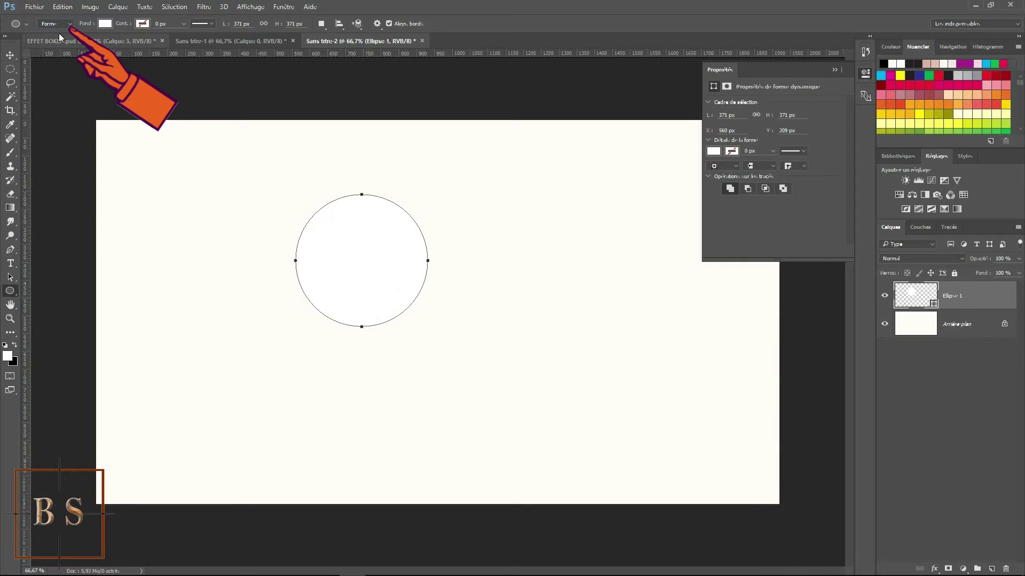
pyautogui.click(105, 24)
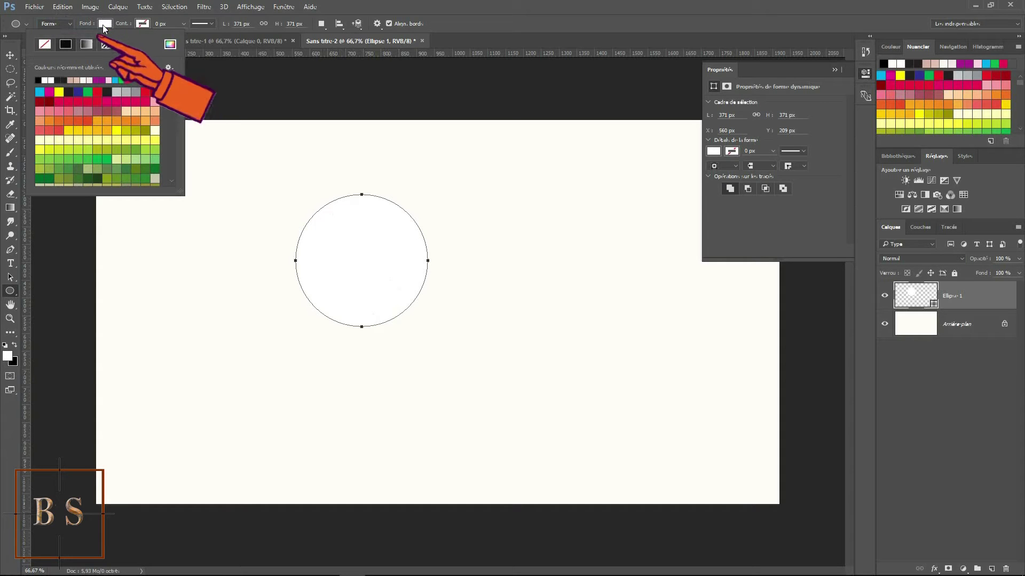
pyautogui.click(68, 92)
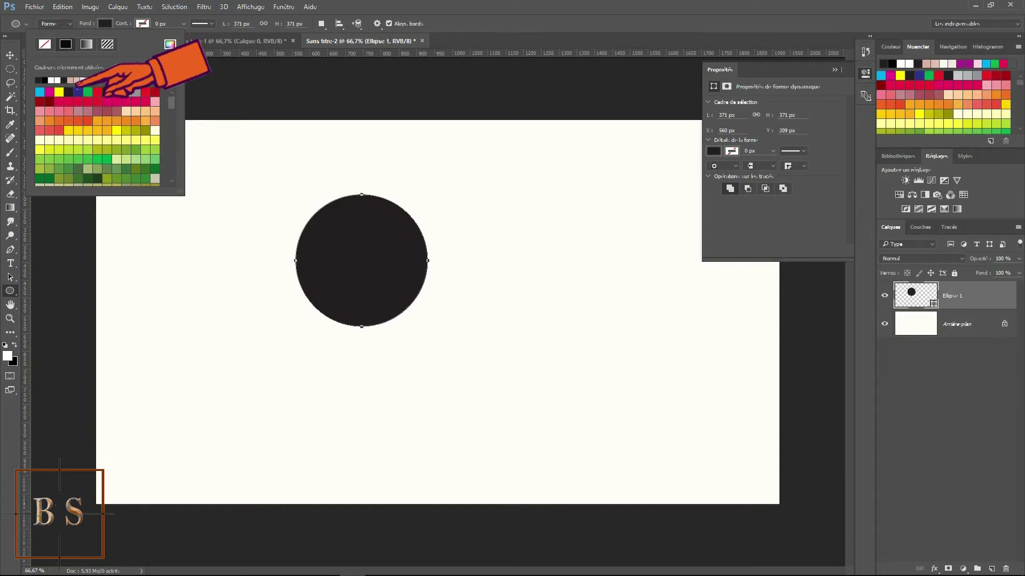
pyautogui.click(141, 24)
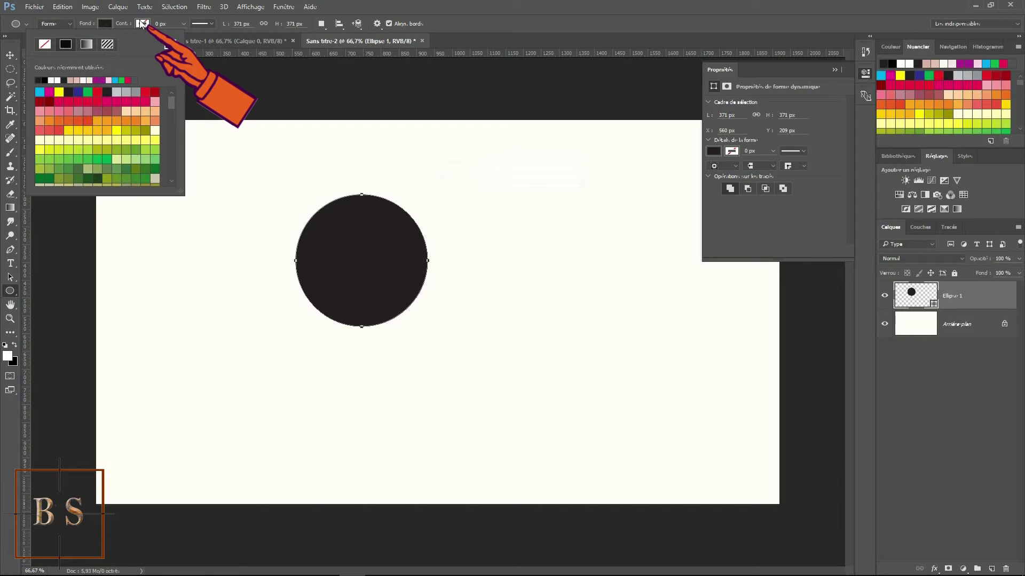
pyautogui.click(141, 24)
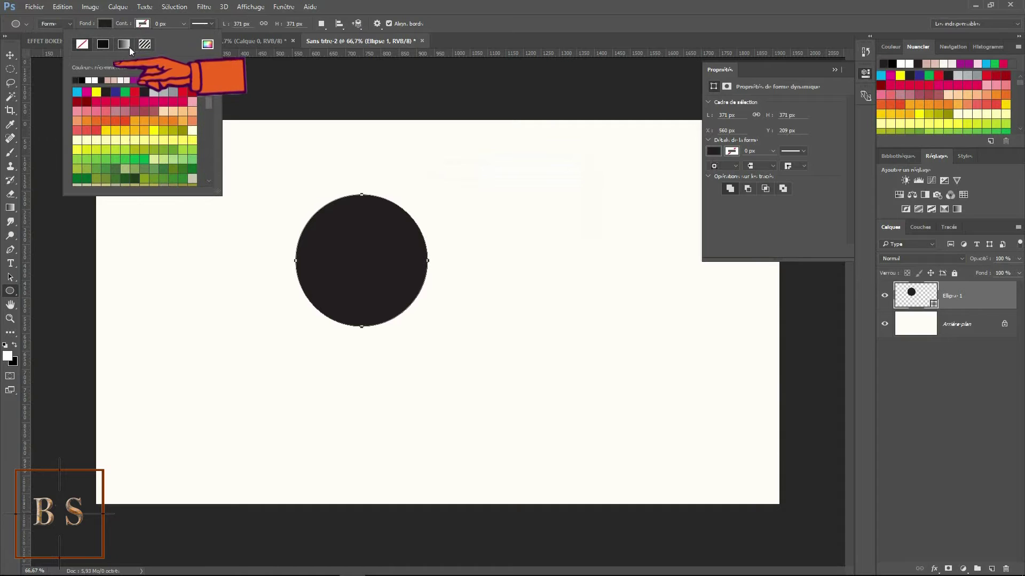
pyautogui.click(107, 90)
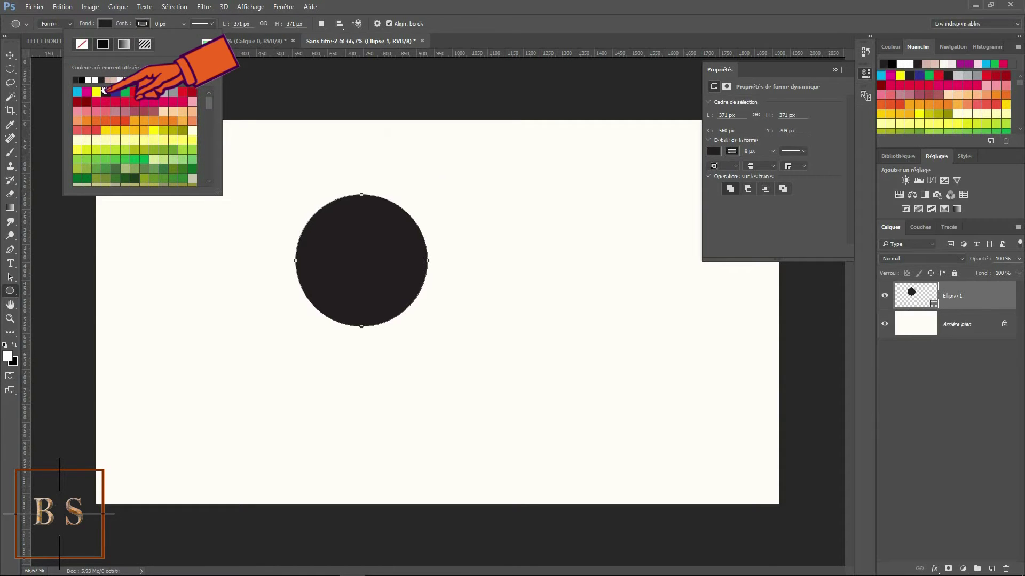
# Lower the Ellipse 1 fill opacity to 50% so the circle appears grey
pyautogui.click(995, 303)
pyautogui.doubleClick(996, 303)
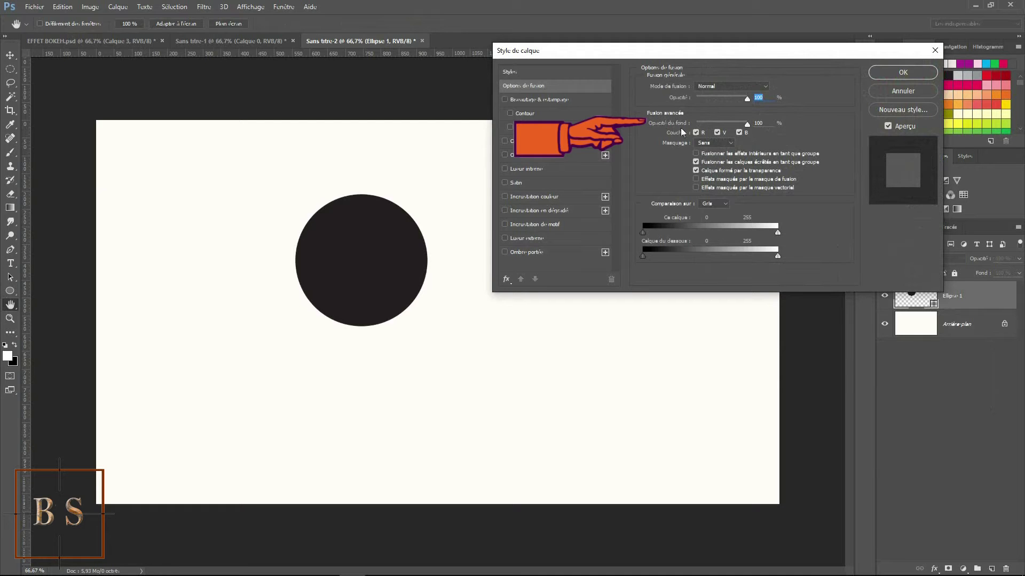
pyautogui.moveTo(745, 123); pyautogui.dragTo(722, 123)
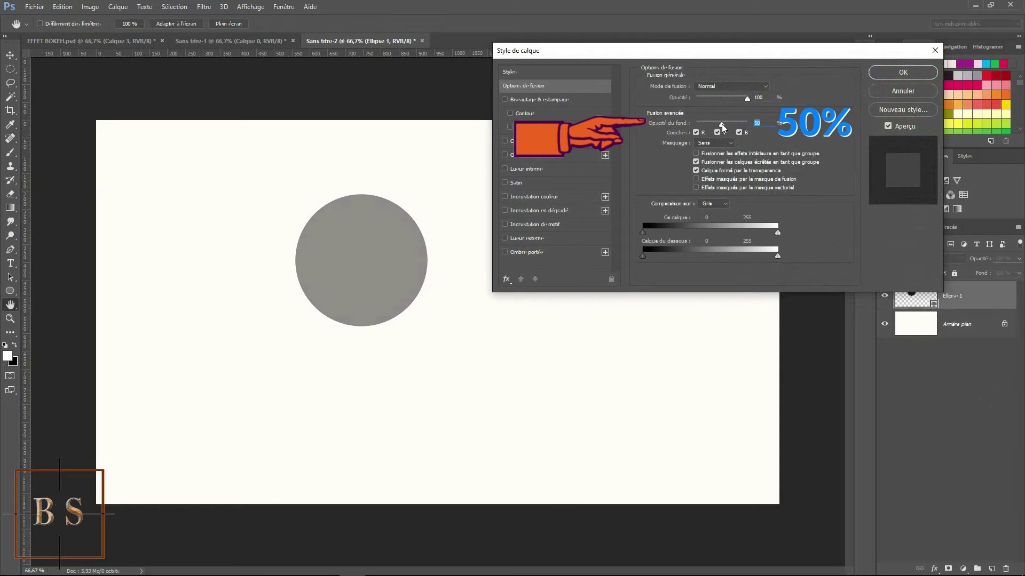
pyautogui.click(898, 72)
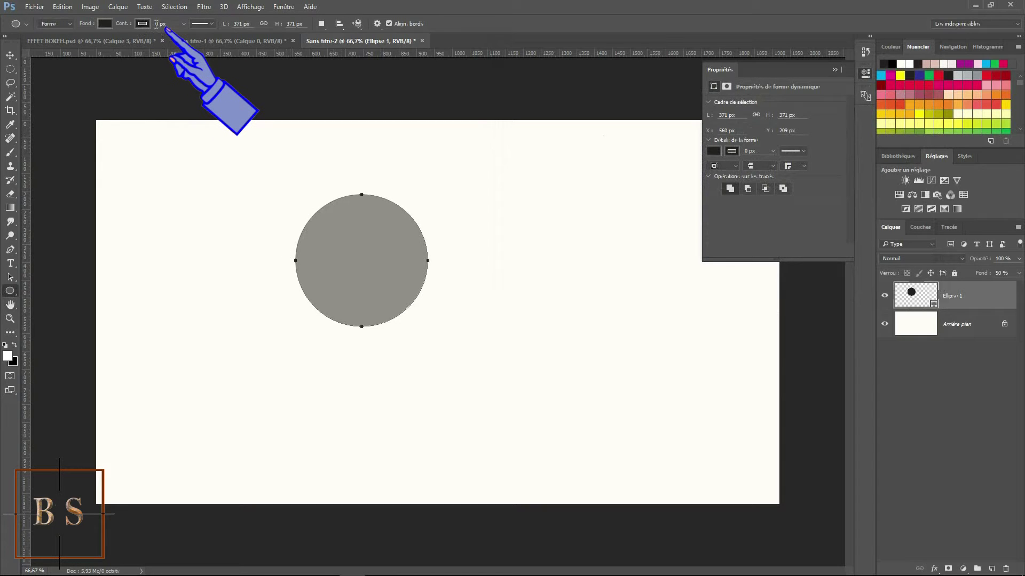
# Thicken the circle's dark outline to about 15.6 px
pyautogui.press('Return')
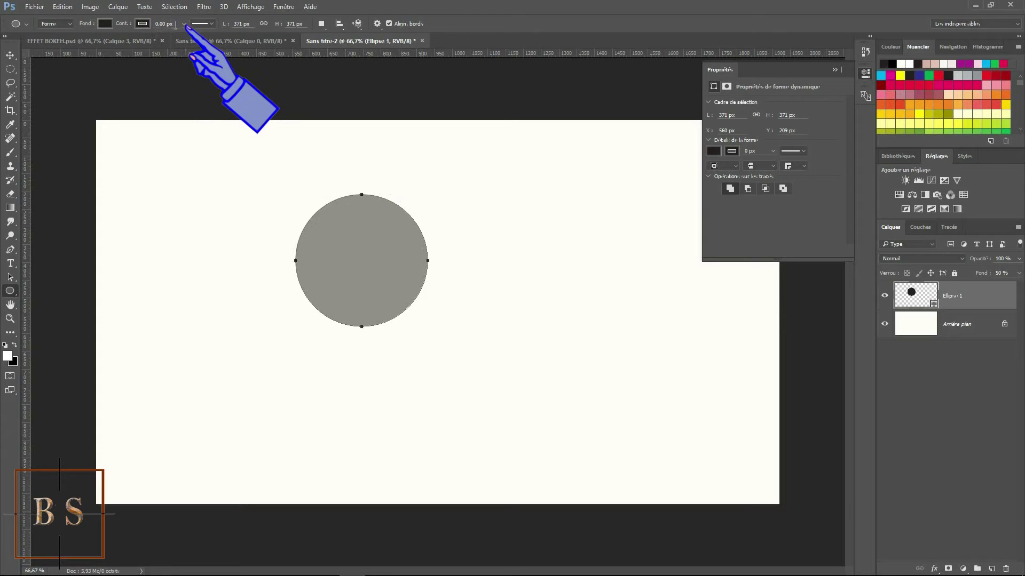
pyautogui.click(183, 23)
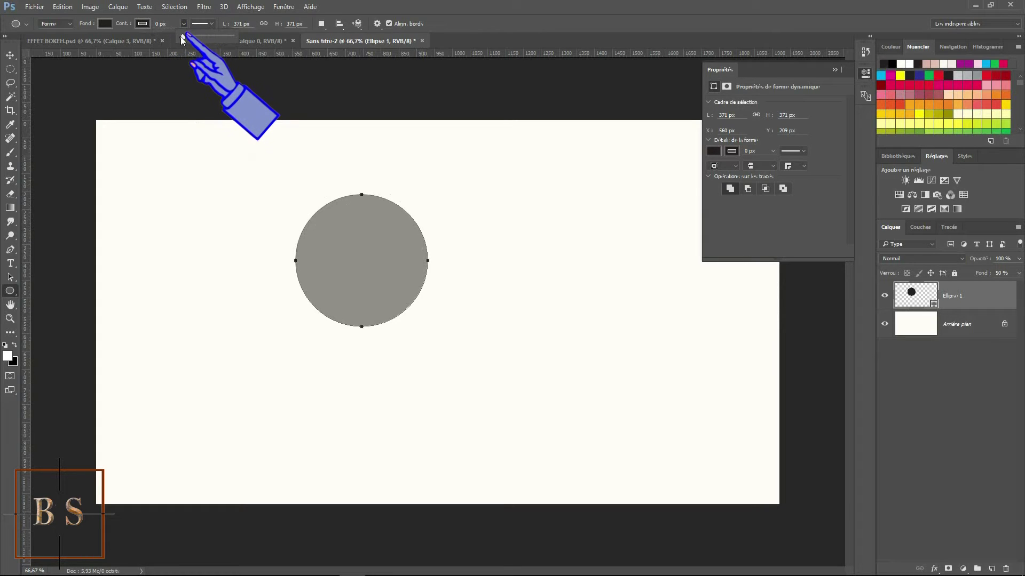
pyautogui.moveTo(182, 39); pyautogui.dragTo(197, 44)
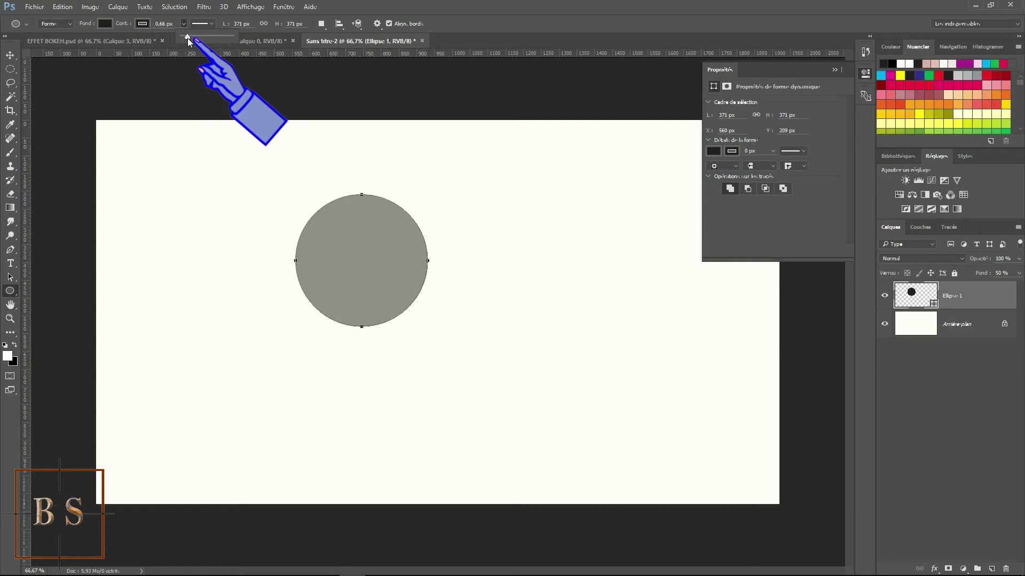
pyautogui.moveTo(197, 45)
pyautogui.mouseDown()
pyautogui.moveTo(217, 50)
pyautogui.moveTo(193, 38)
pyautogui.mouseUp()
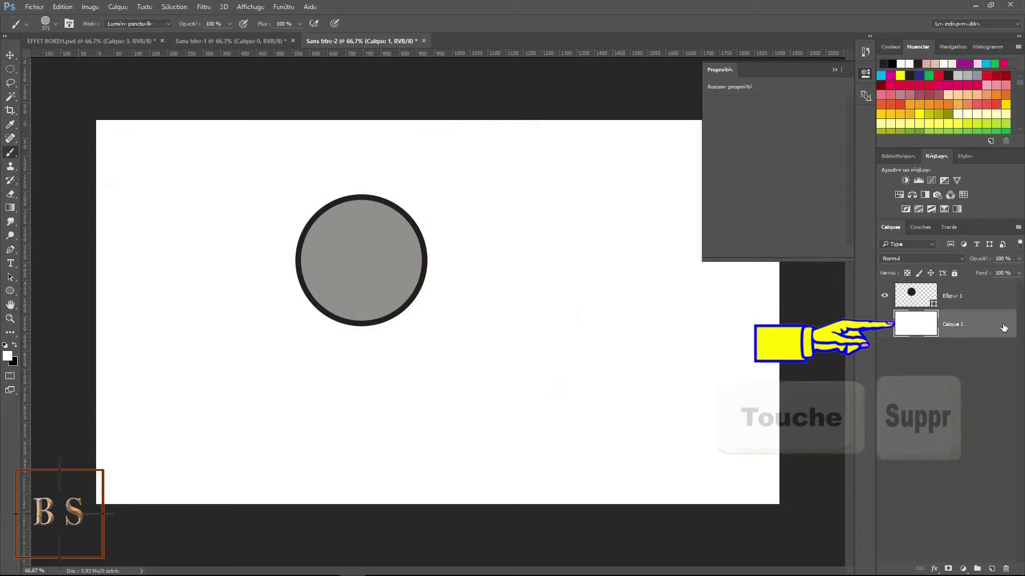
# Delete the Calque 1 background and save the circle as a 371 px brush preset
pyautogui.press('Delete')
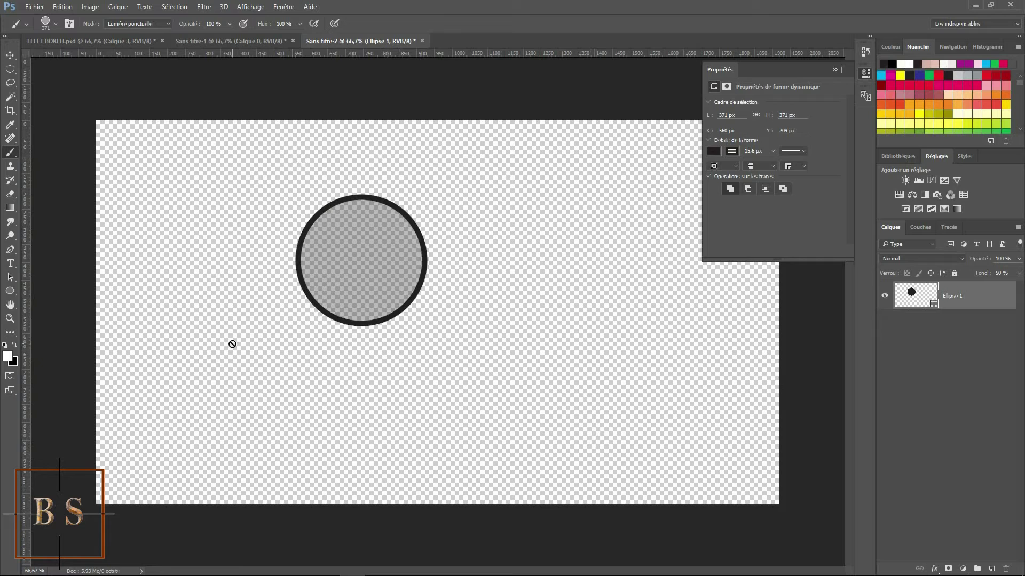
pyautogui.press('u')
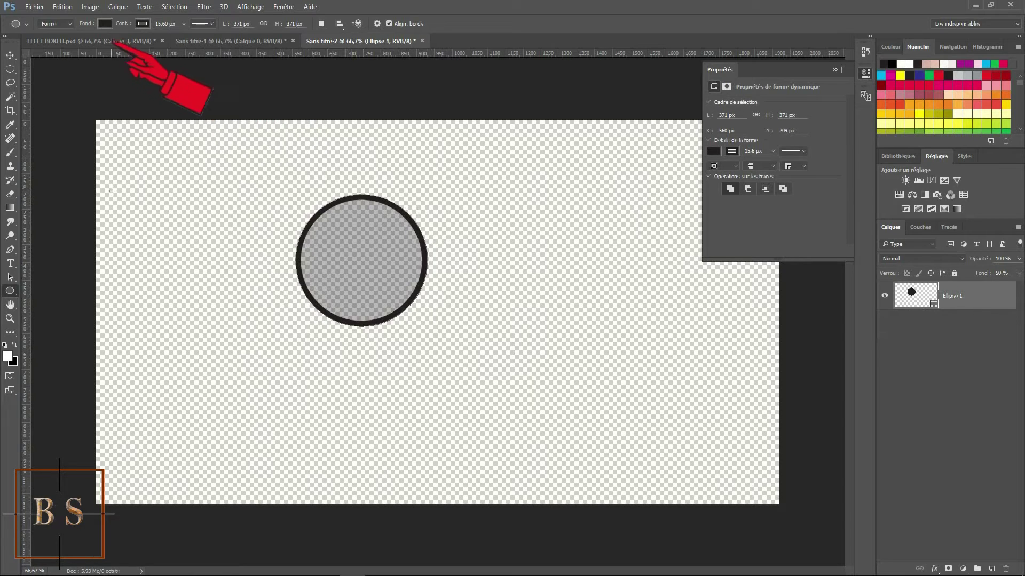
pyautogui.click(62, 8)
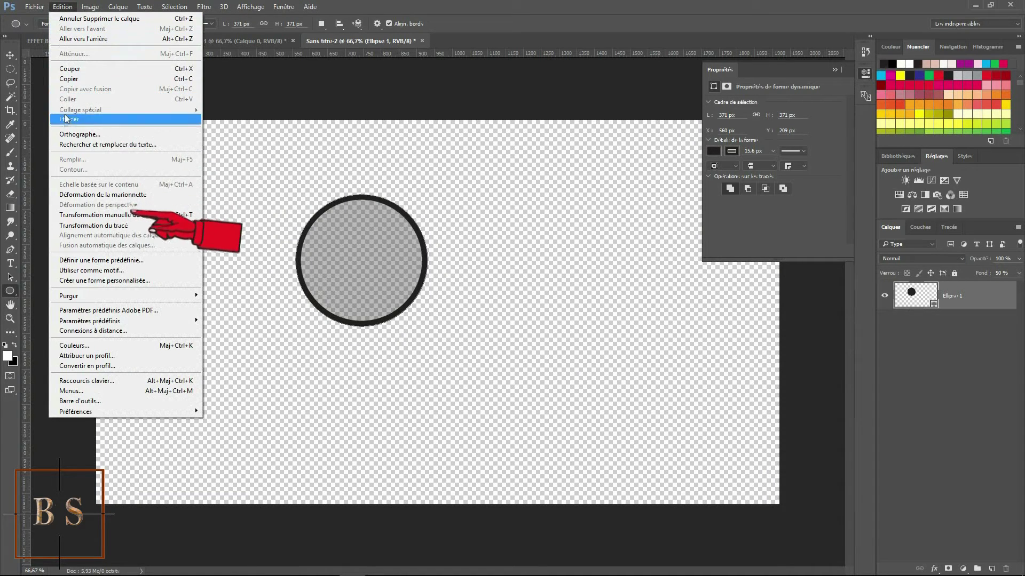
pyautogui.click(71, 262)
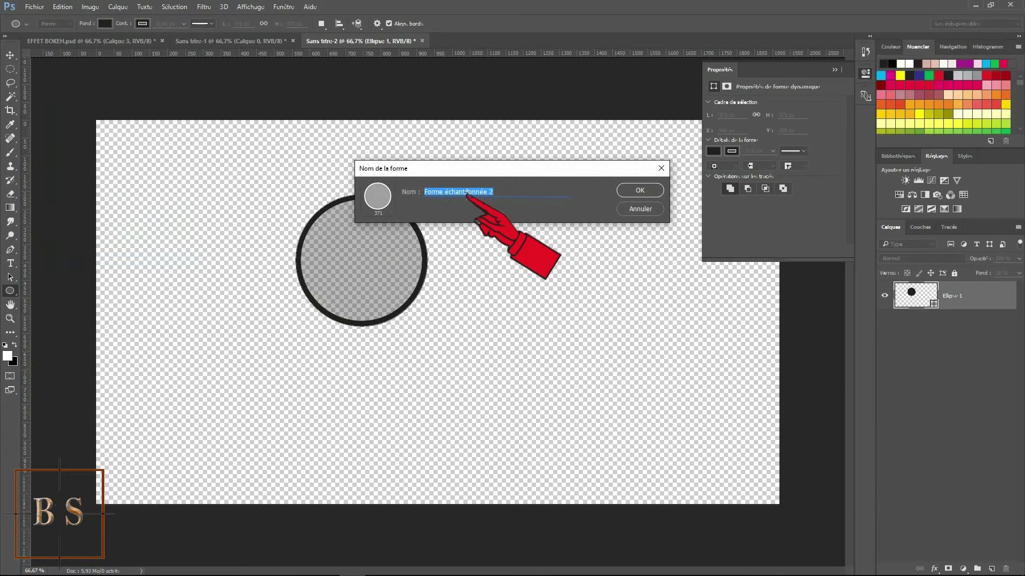
pyautogui.click(640, 191)
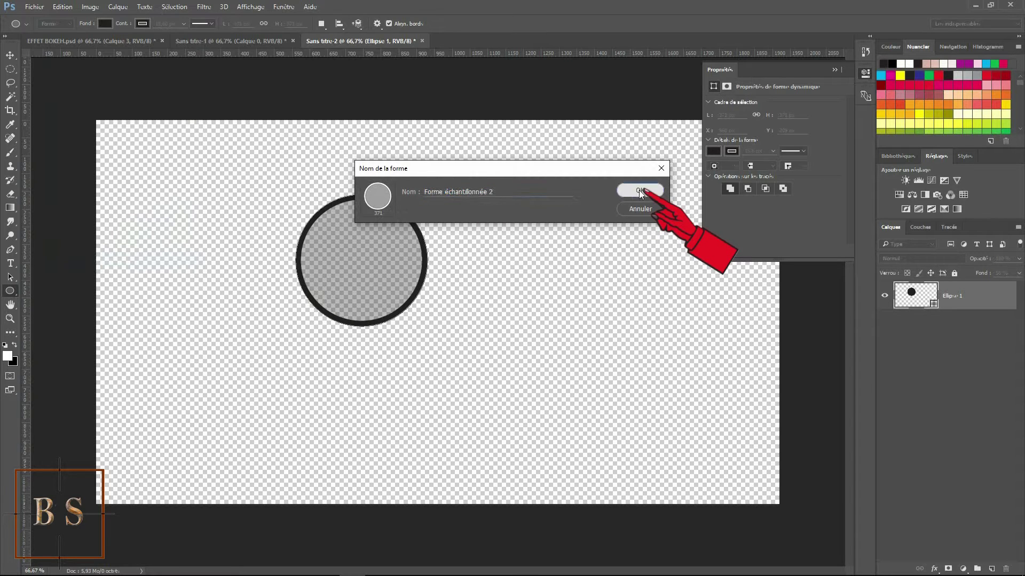
# Check the new circle brush in the presets, then return to blank Sans titre-1
pyautogui.click(11, 155)
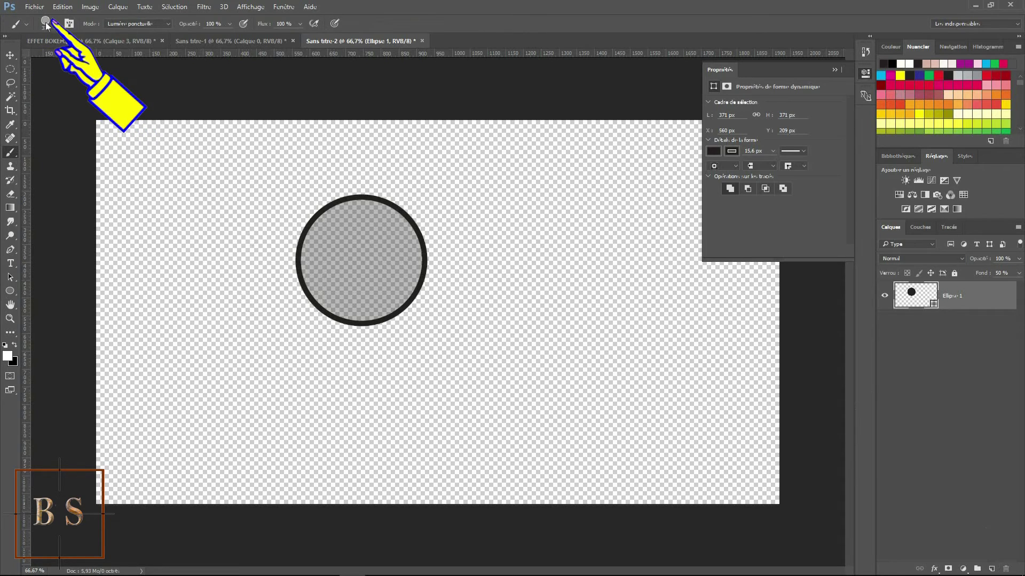
pyautogui.click(53, 25)
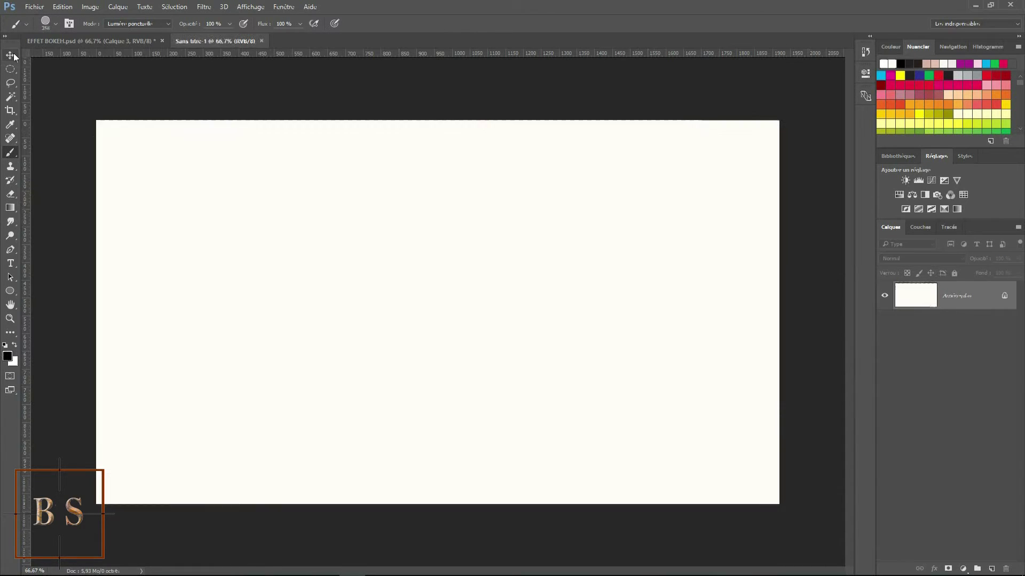
pyautogui.click(11, 55)
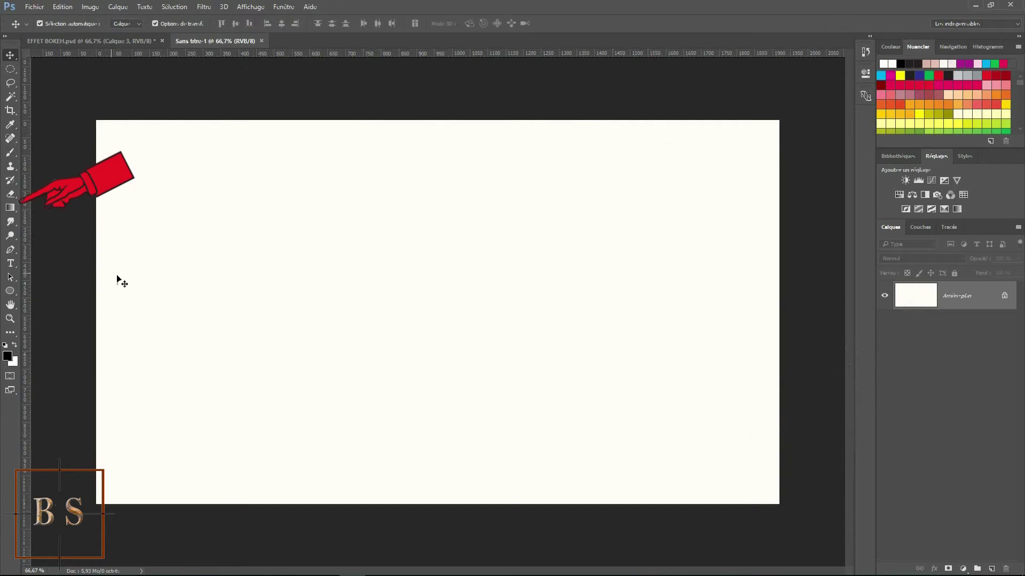
# Load the 'Jaune, violet, orange, bleu' preset into the Gradient tool
pyautogui.click(10, 207)
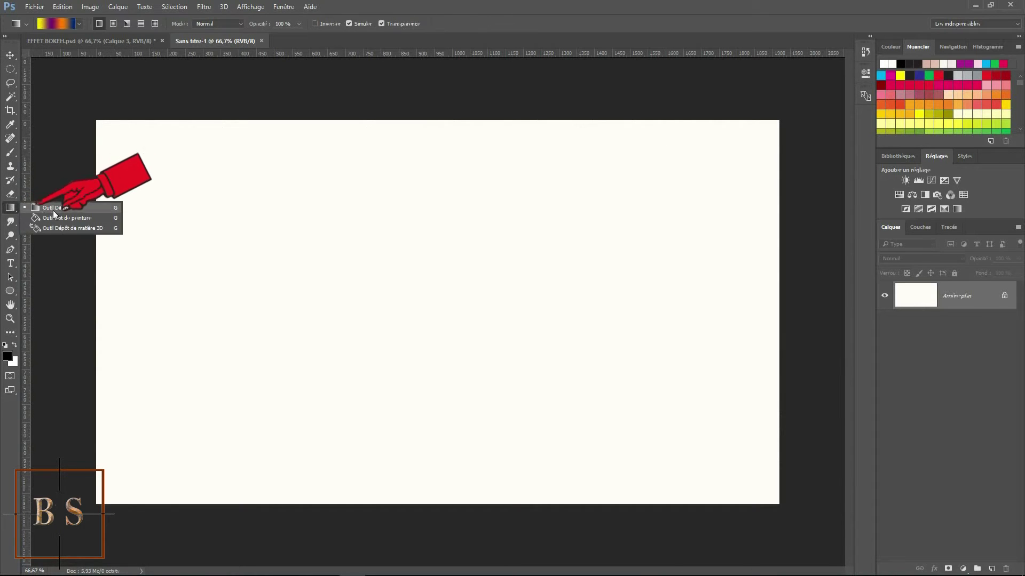
pyautogui.click(54, 209)
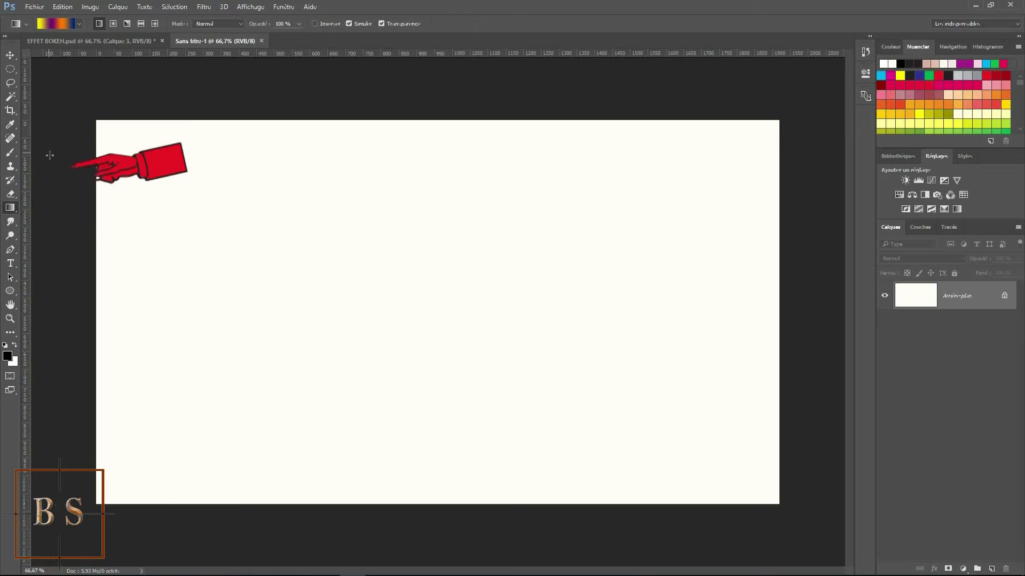
pyautogui.click(78, 24)
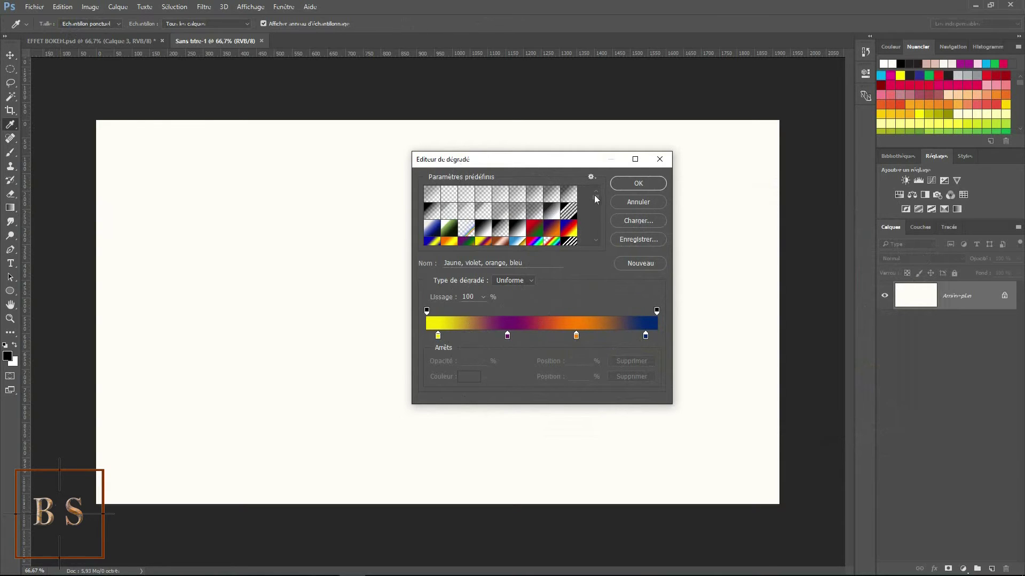
pyautogui.scroll(-2, 594, 196)
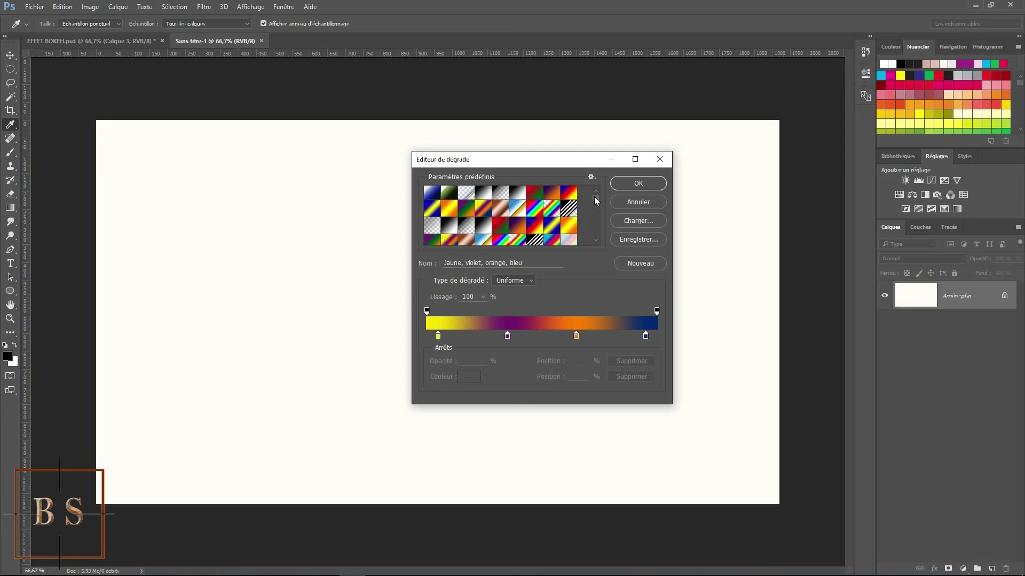
pyautogui.scroll(1, 596, 201)
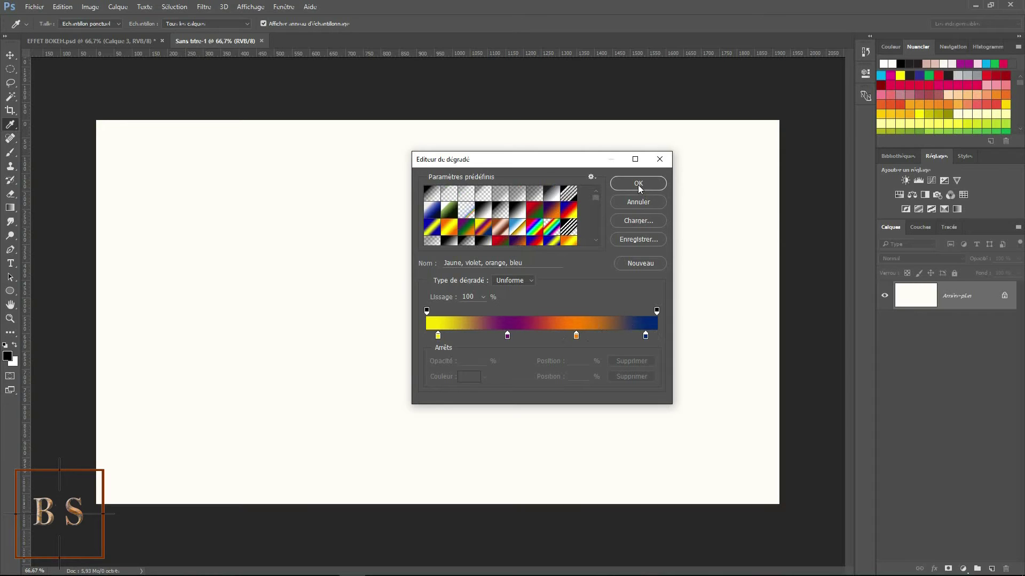
pyautogui.click(638, 184)
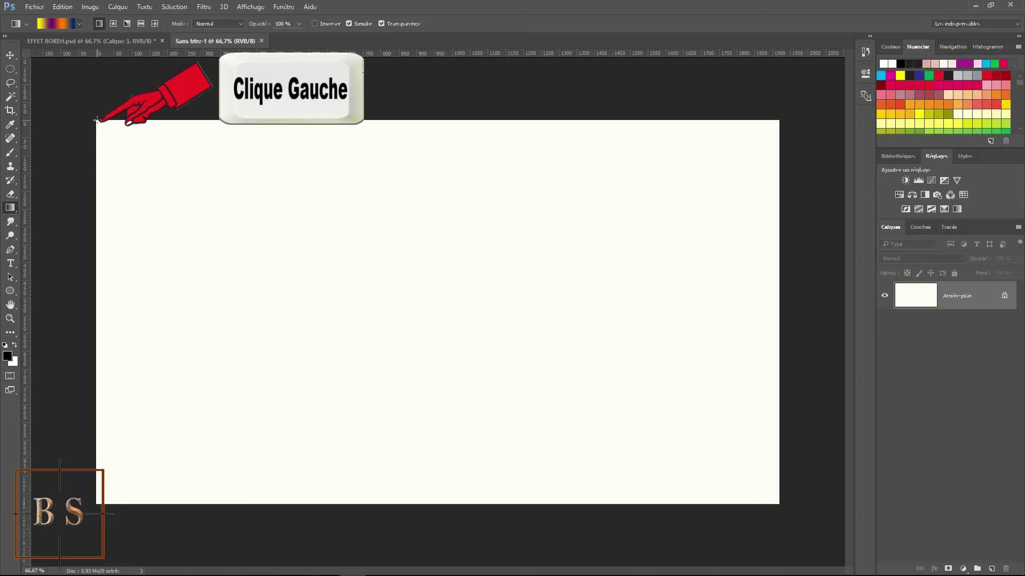
# Fill the background with a top-left to bottom-right gradient and add an empty layer above
pyautogui.moveTo(97, 120); pyautogui.dragTo(681, 495)
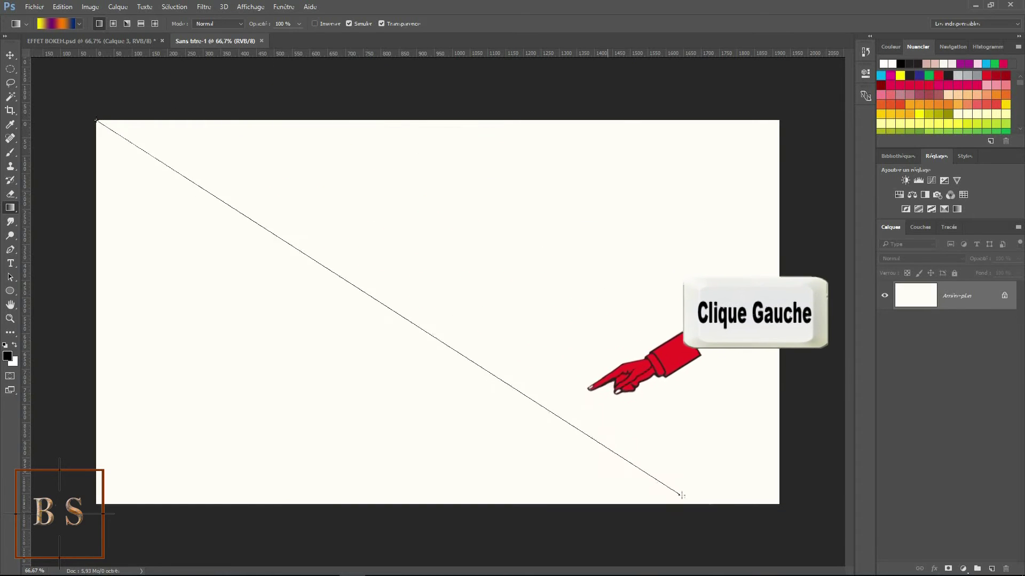
pyautogui.moveTo(682, 495); pyautogui.dragTo(780, 503)
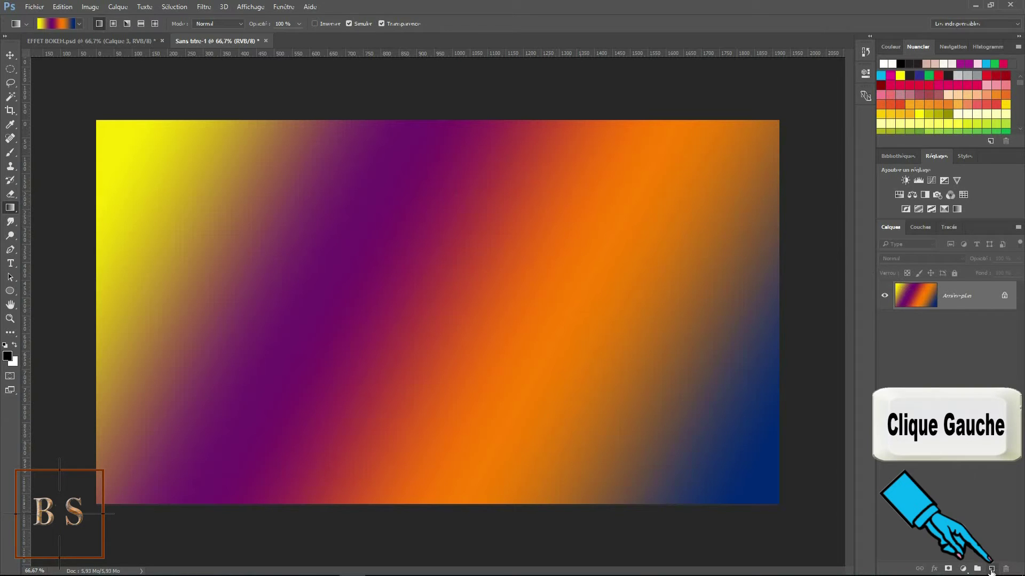
pyautogui.click(990, 570)
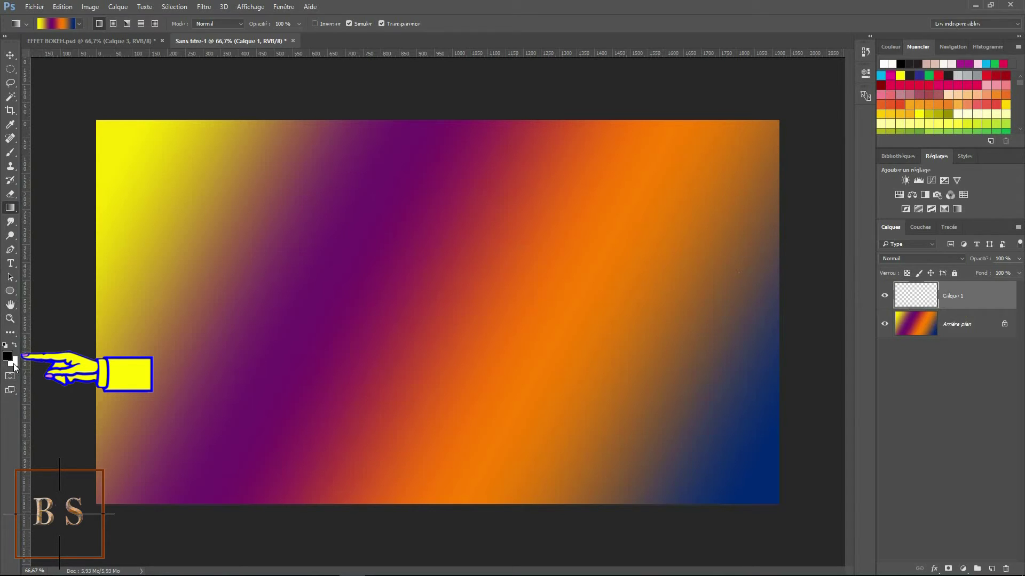
# Make white the foreground colour and use the Brush tool with its size outline shown
pyautogui.press('x')
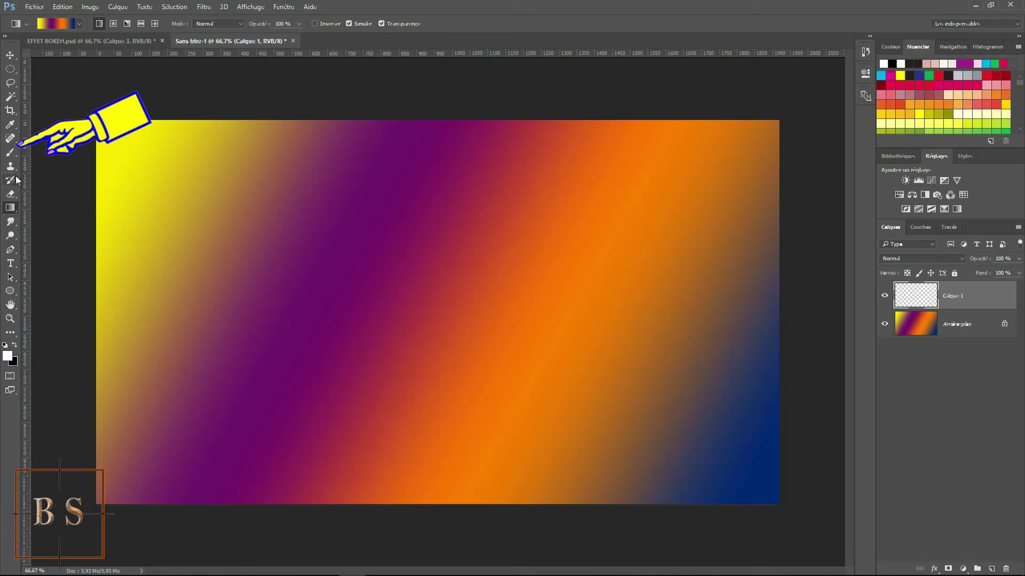
pyautogui.click(11, 153)
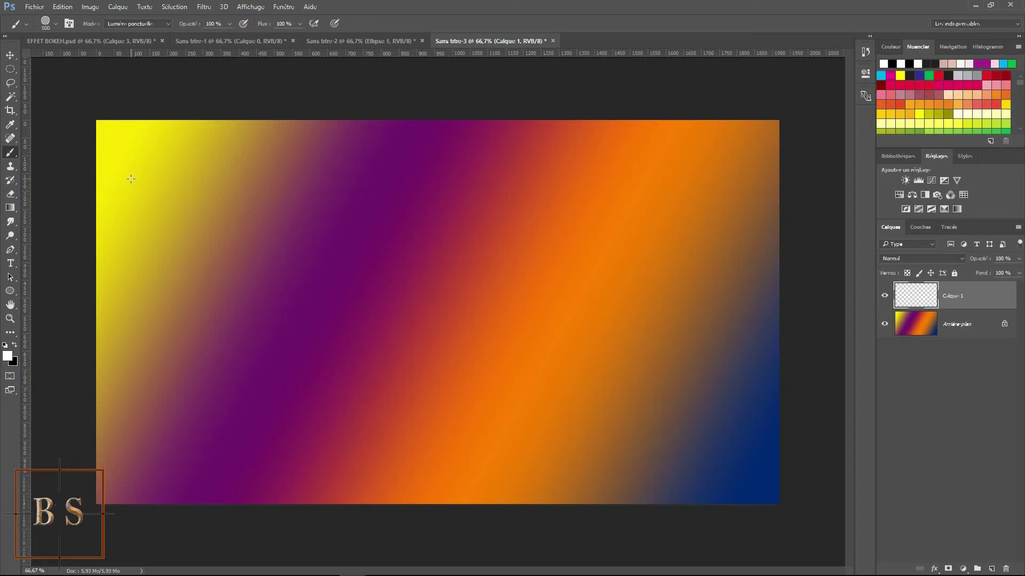
pyautogui.press('capslock')
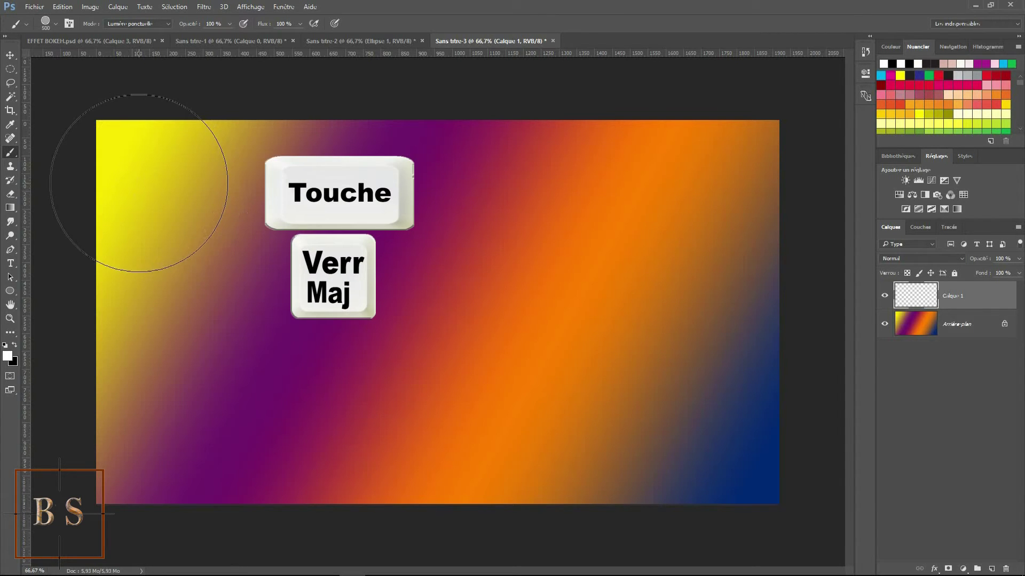
# Set the circle brush to 500 px with spacing, 300% scattering on both axes, count 2
pyautogui.click(69, 24)
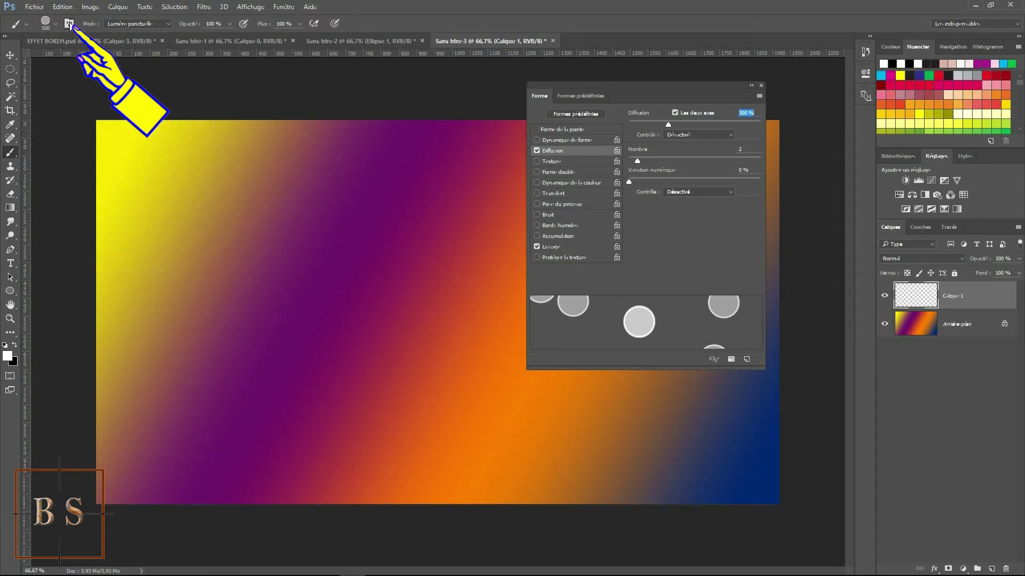
pyautogui.click(562, 130)
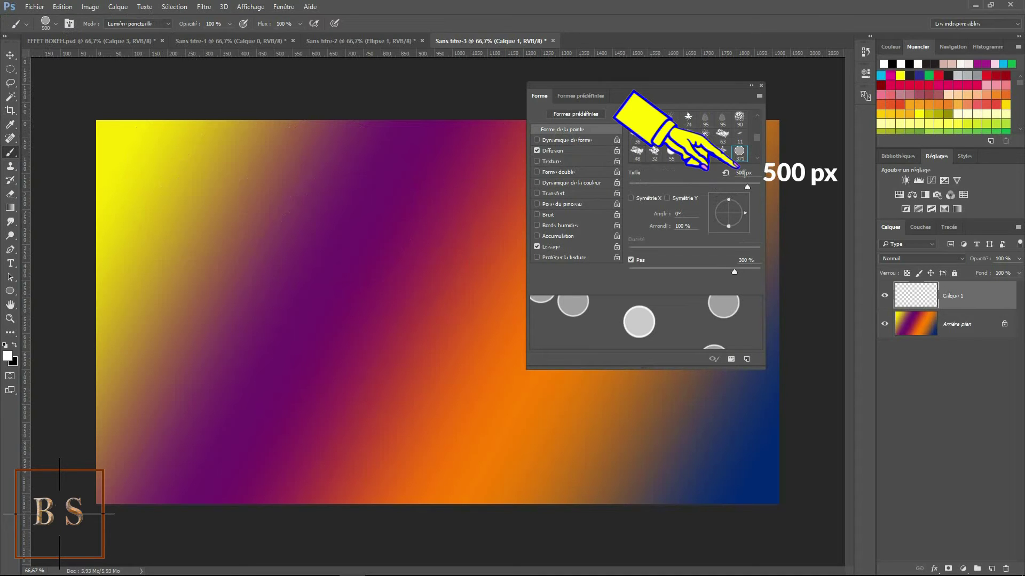
pyautogui.click(631, 260)
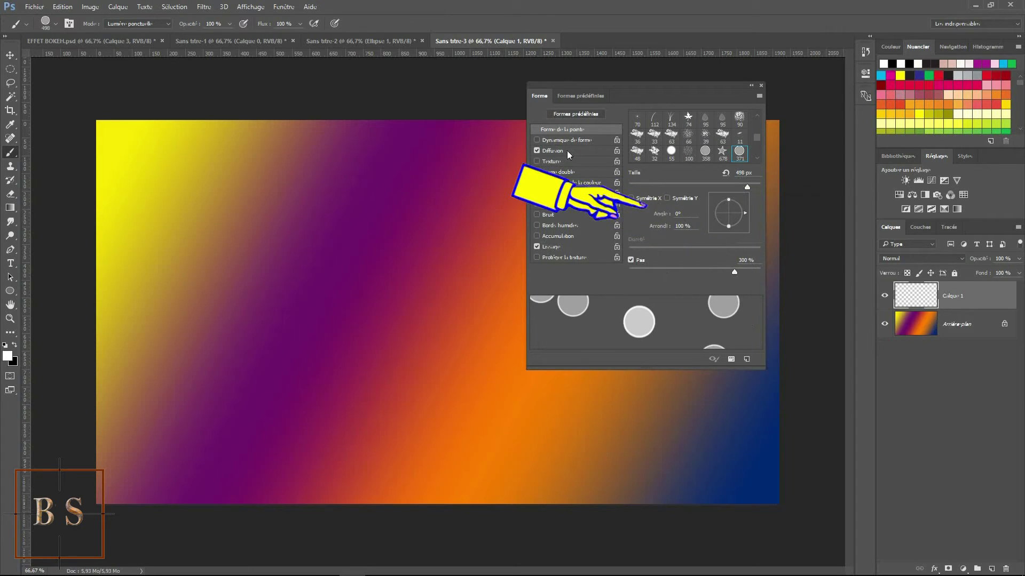
pyautogui.click(537, 151)
pyautogui.click(537, 150)
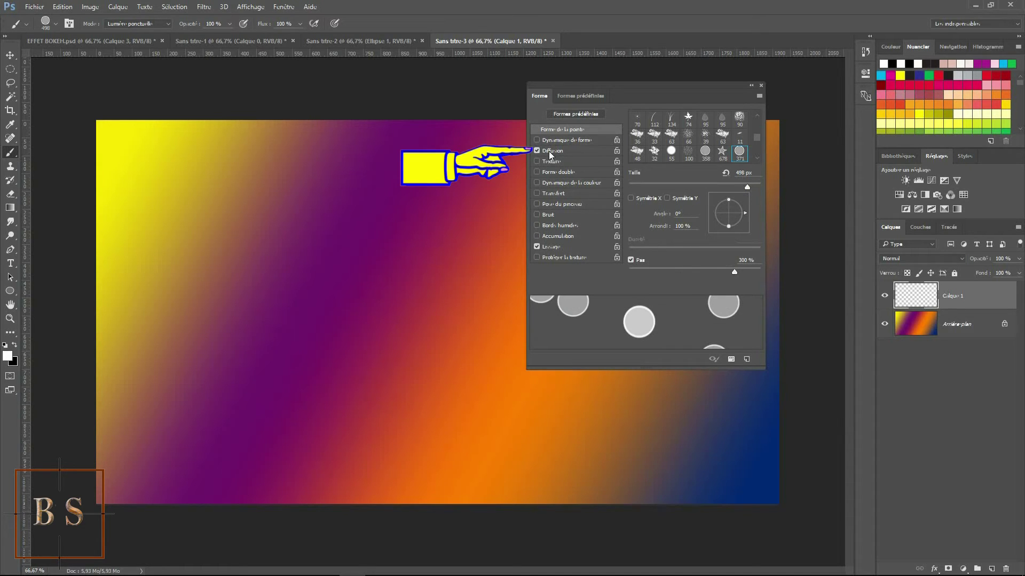
pyautogui.click(548, 151)
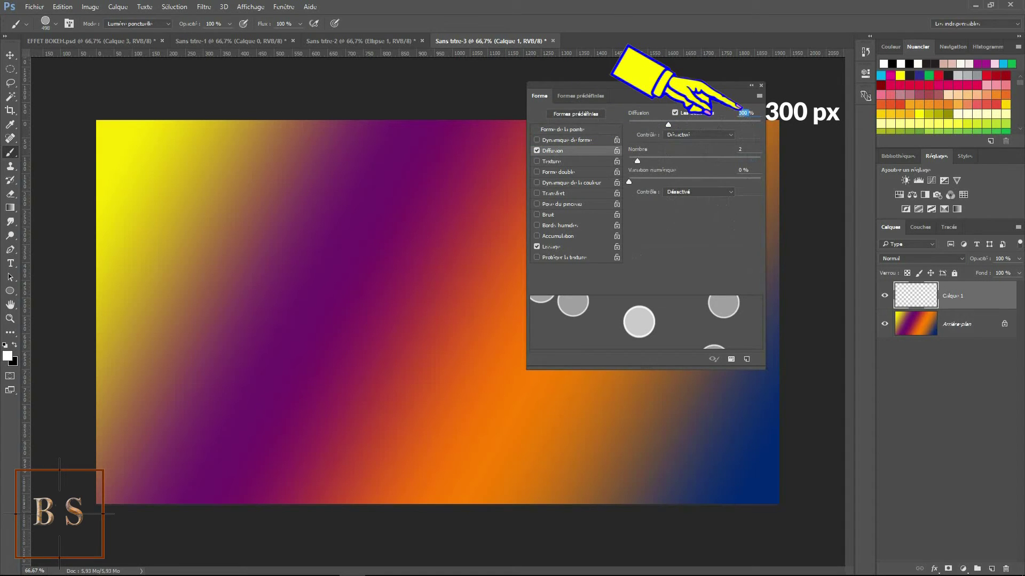
pyautogui.press('Tab')
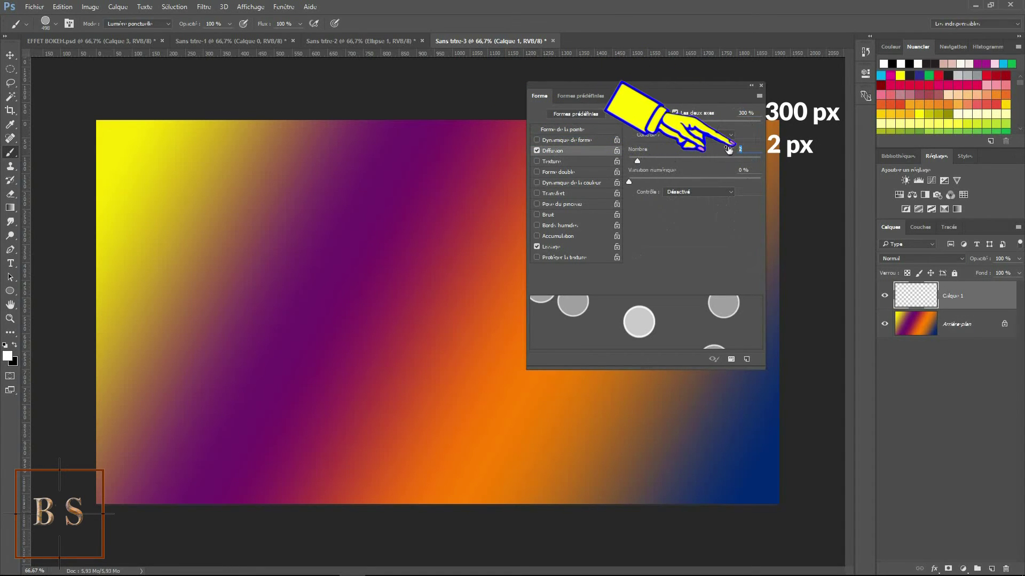
pyautogui.click(761, 85)
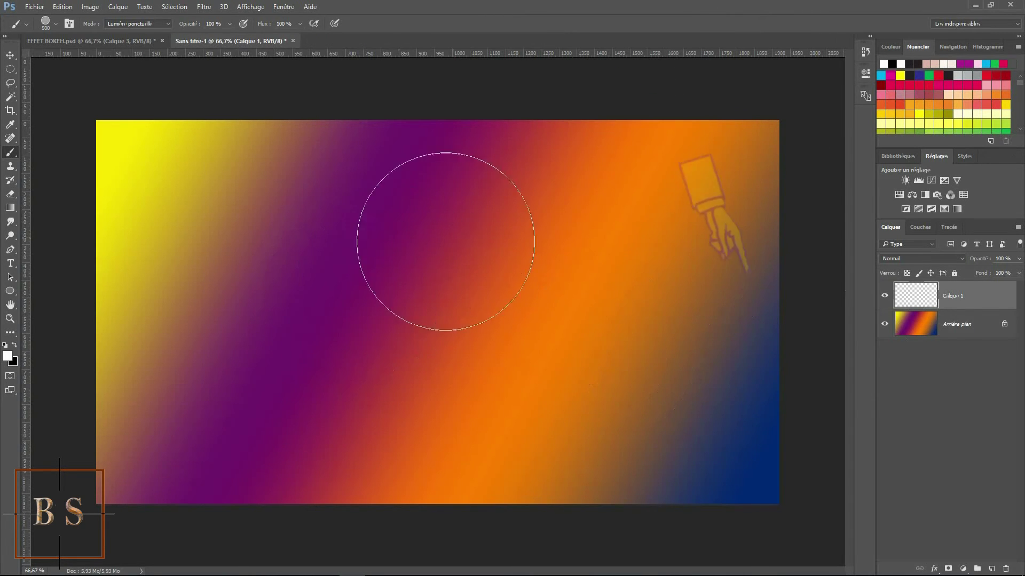
# Paint eight scattered white bokeh rings across Calque 1 with the circle brush
pyautogui.press('v')
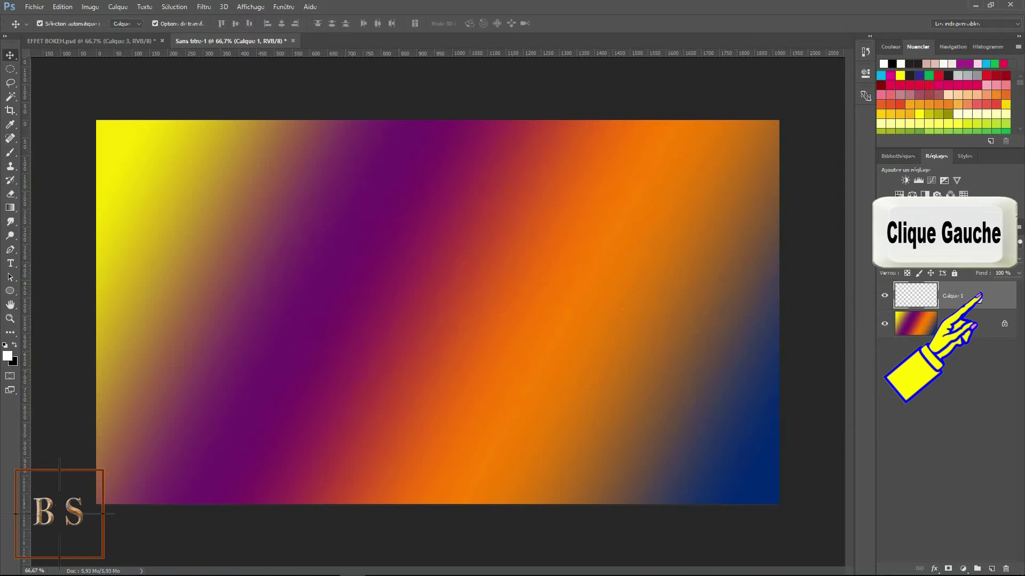
pyautogui.press('b')
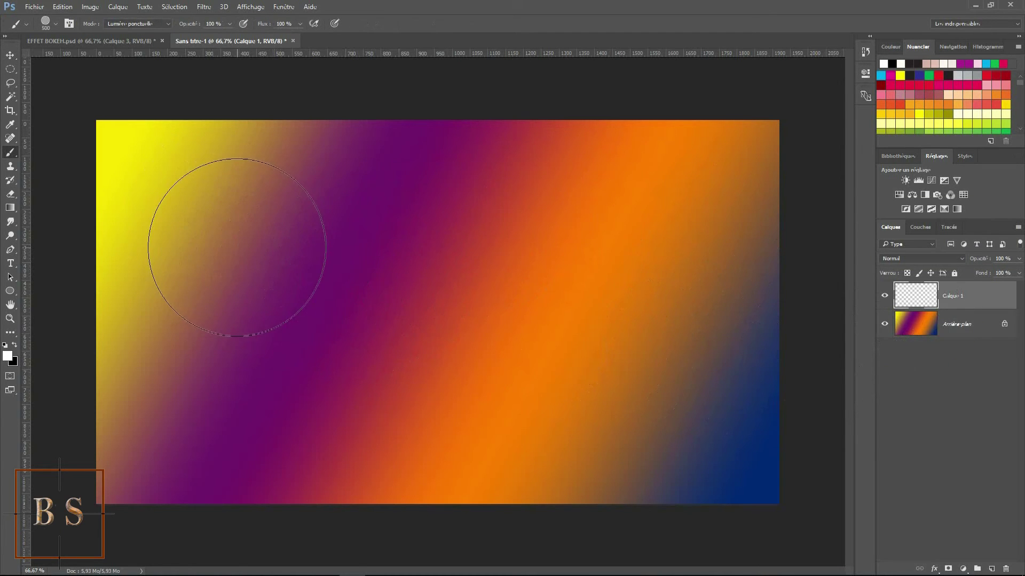
pyautogui.click(405, 419)
pyautogui.click(437, 321)
pyautogui.click(713, 413)
pyautogui.click(667, 529)
pyautogui.click(129, 221)
pyautogui.click(280, 340)
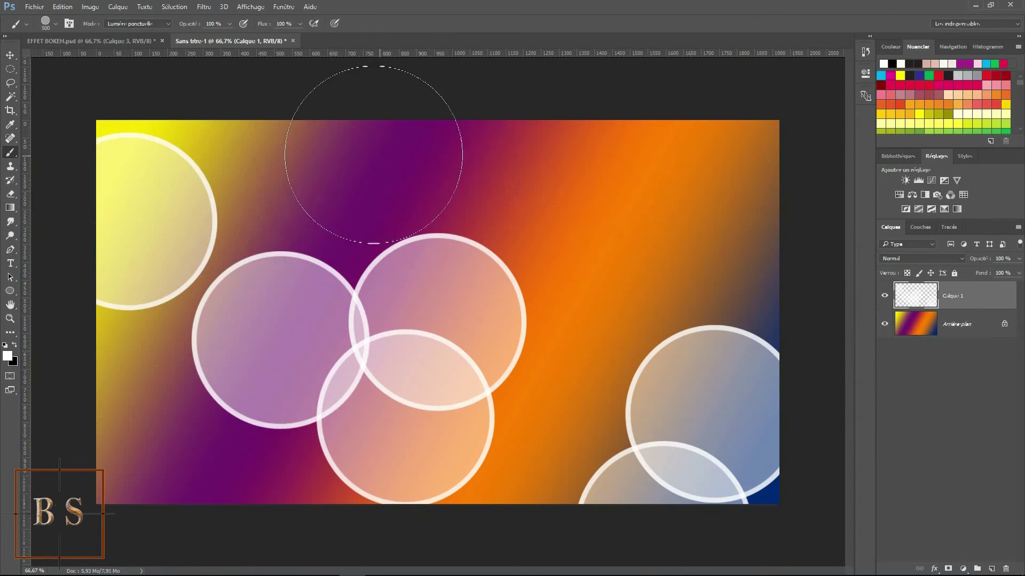
pyautogui.click(637, 142)
pyautogui.click(628, 170)
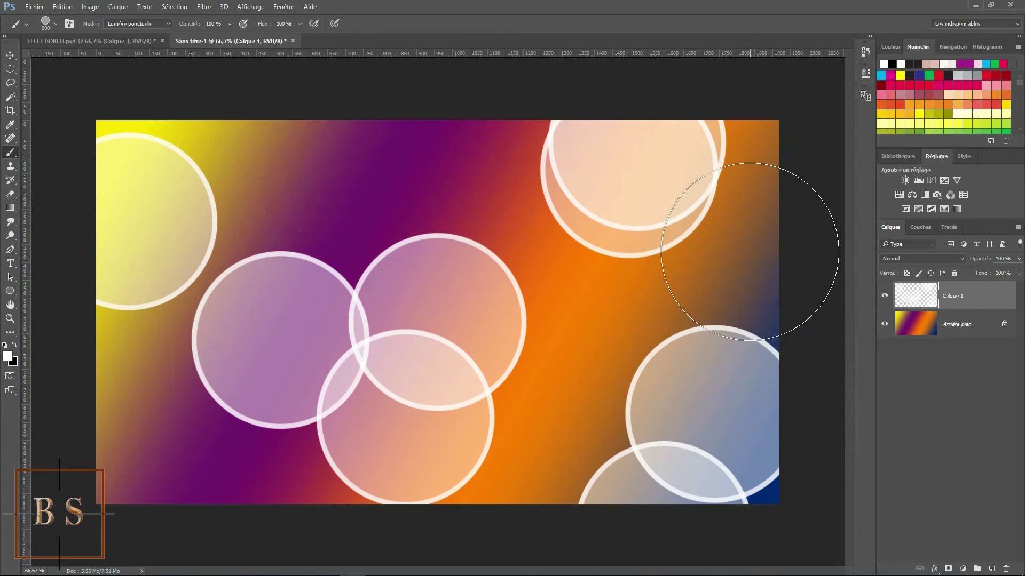
# Undo all the painted rings with Ctrl+Alt+Z, leaving only the gradient
pyautogui.hotkey('ctrl', 'alt', 'z')
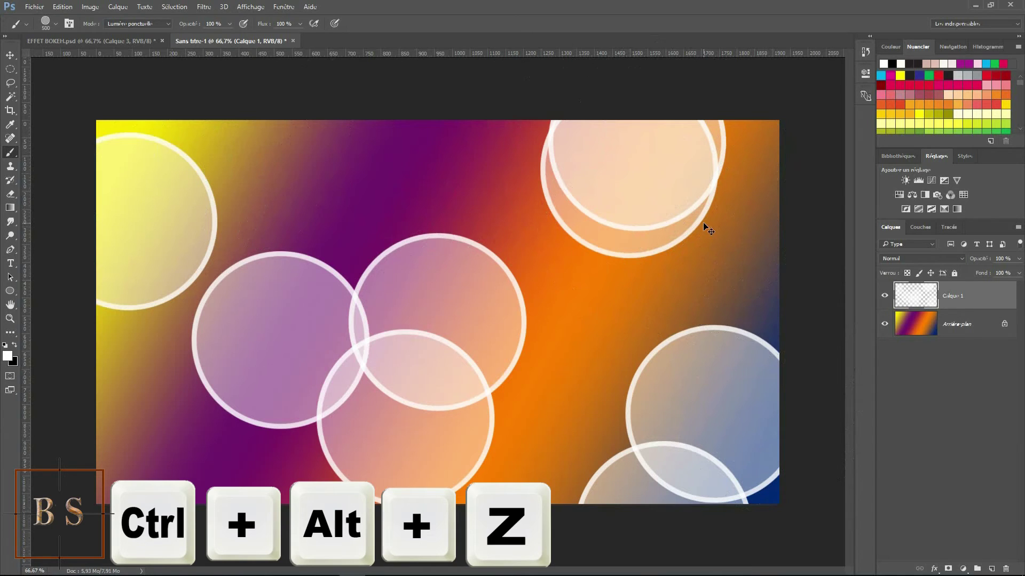
pyautogui.hotkey('ctrl', 'alt', 'z')
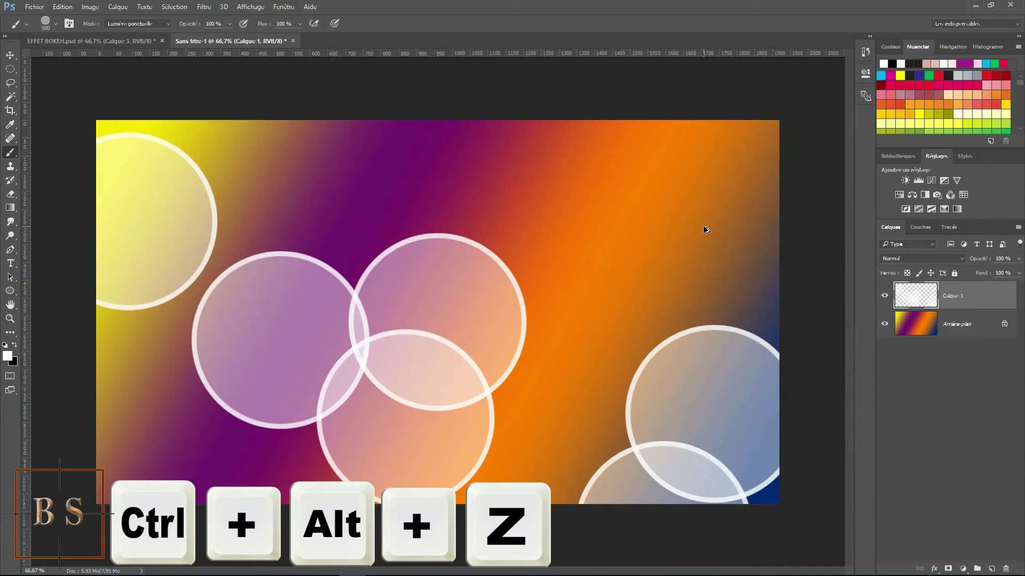
pyautogui.hotkey('ctrl', 'alt', 'z')
pyautogui.hotkey('ctrl', 'alt', 'z')
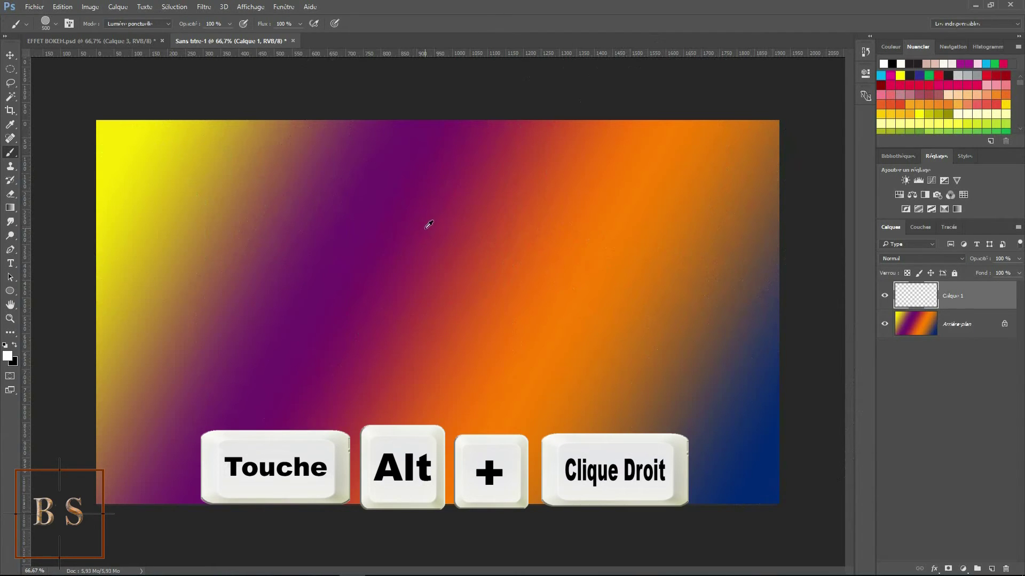
# Shrink the brush to 158 px and stamp ring circles at the top right and lower left
pyautogui.keyDown('alt'); pyautogui.rightClick(425, 228); pyautogui.keyUp('alt')
pyautogui.moveTo(424, 228)
pyautogui.mouseDown()
pyautogui.moveTo(371, 238)
pyautogui.moveTo(418, 251)
pyautogui.mouseUp()
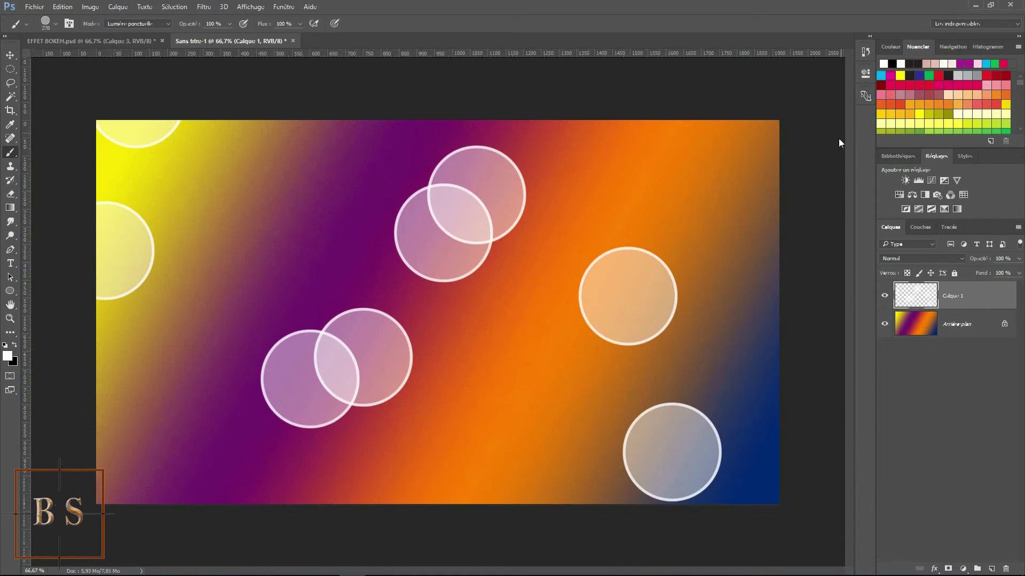
pyautogui.click(721, 97)
pyautogui.click(225, 414)
pyautogui.click(206, 516)
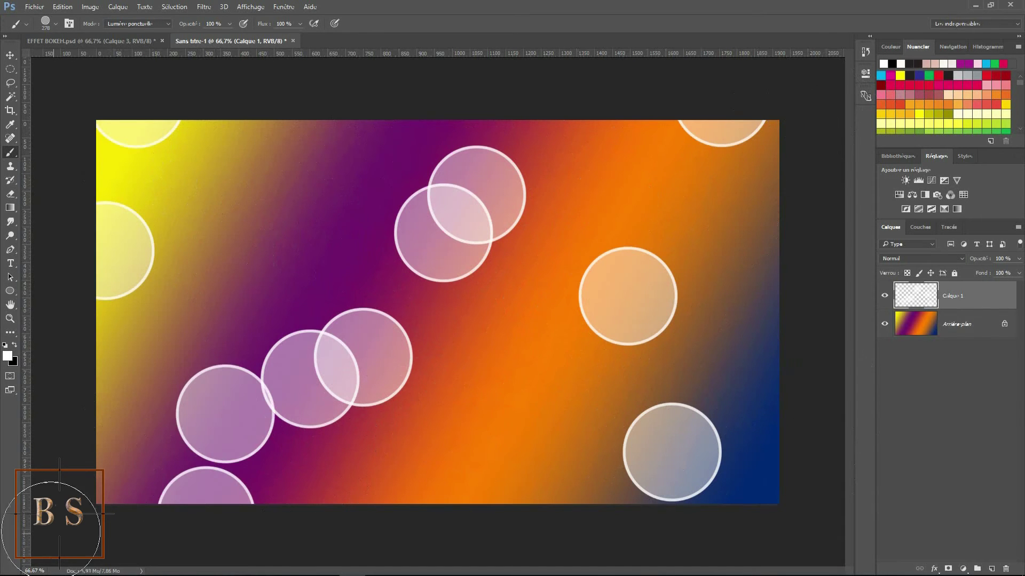
# Stamp more ring circles near the top, near the bottom and at the centre-left
pyautogui.click(220, 164)
pyautogui.click(262, 137)
pyautogui.click(567, 499)
pyautogui.click(584, 453)
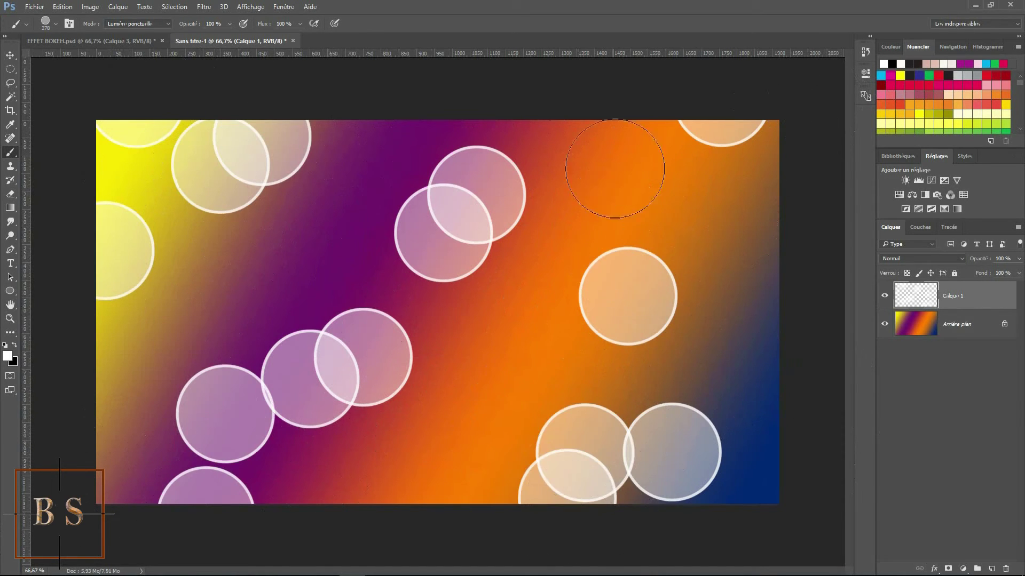
pyautogui.click(630, 136)
pyautogui.click(537, 156)
pyautogui.click(489, 336)
pyautogui.click(389, 406)
# Stamp overlapping ring circles on the right side, the left side and the top left
pyautogui.click(721, 216)
pyautogui.click(721, 240)
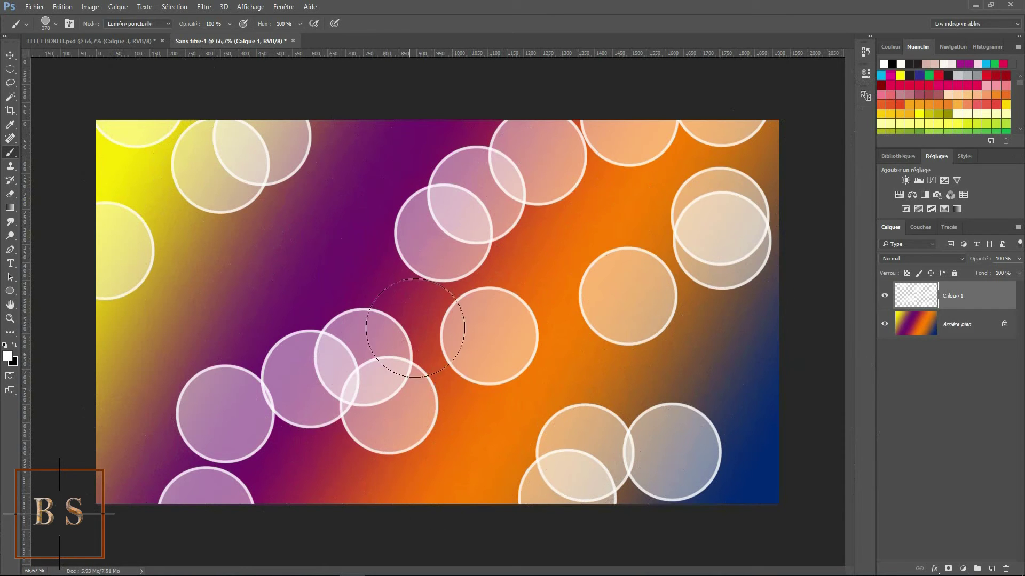
pyautogui.click(217, 379)
pyautogui.click(131, 340)
pyautogui.click(283, 230)
pyautogui.click(288, 193)
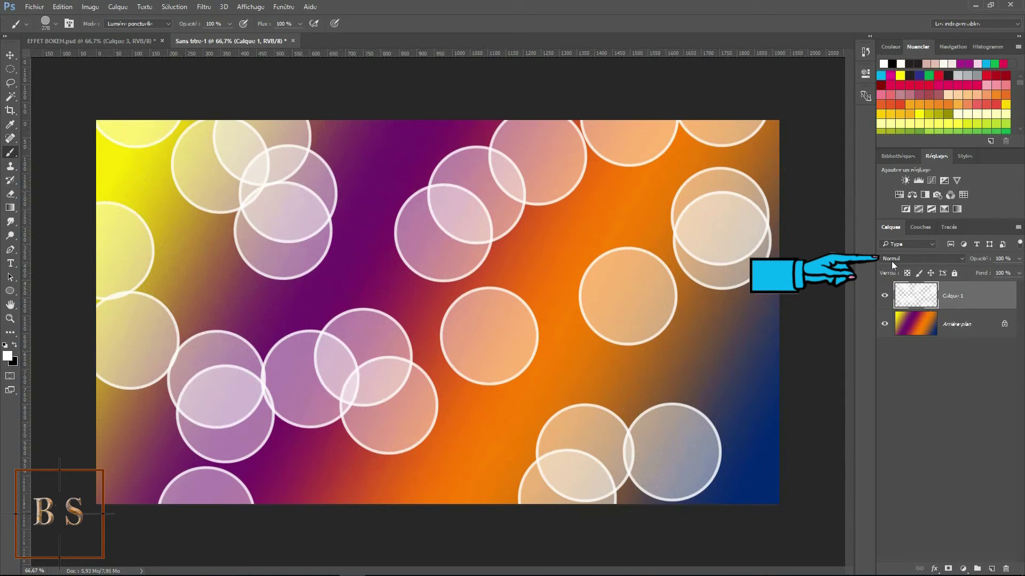
# Set Calque 1 to Incrustation blending and soften it with a 10 px Gaussian blur
pyautogui.click(953, 259)
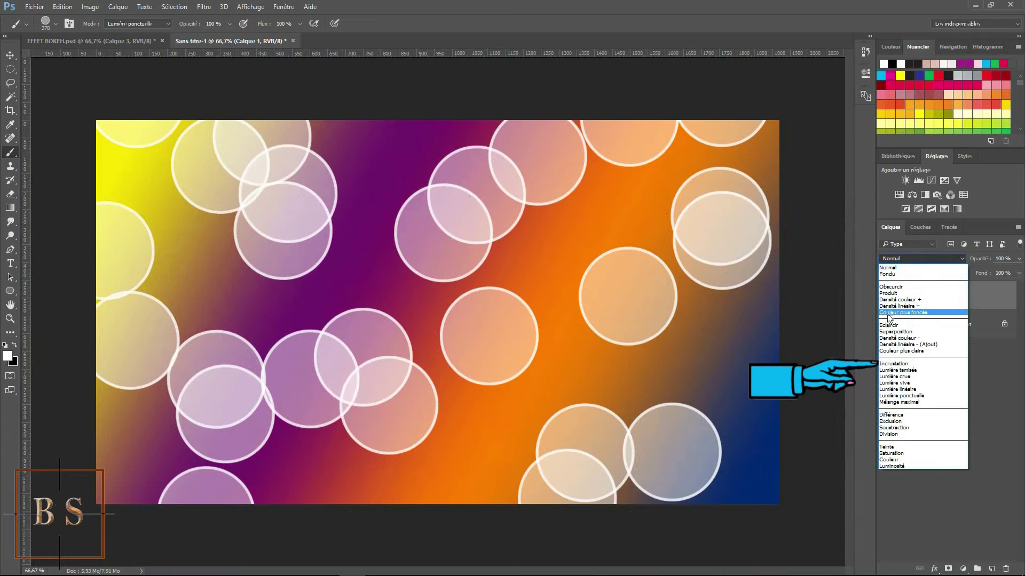
pyautogui.click(887, 364)
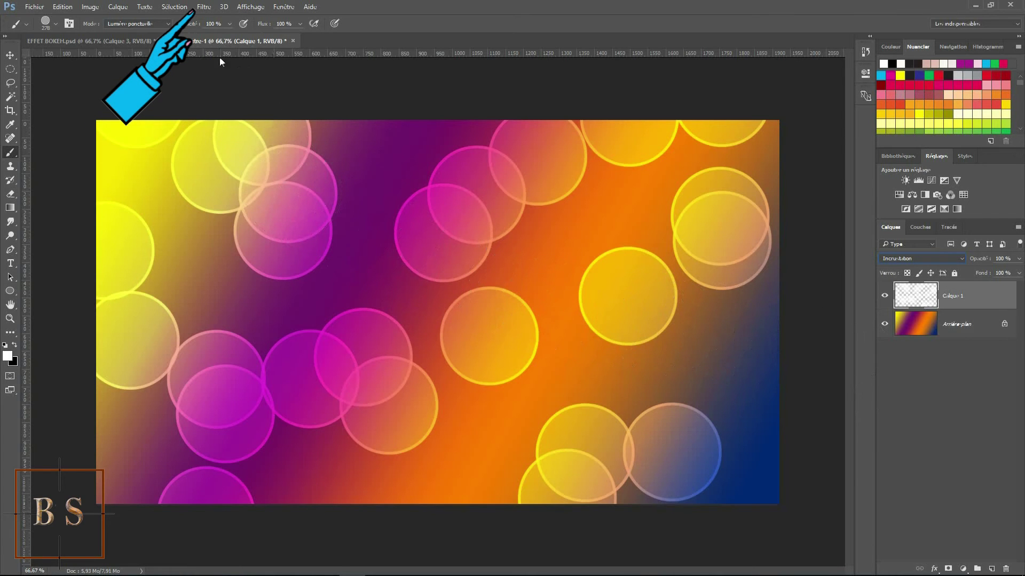
pyautogui.click(203, 7)
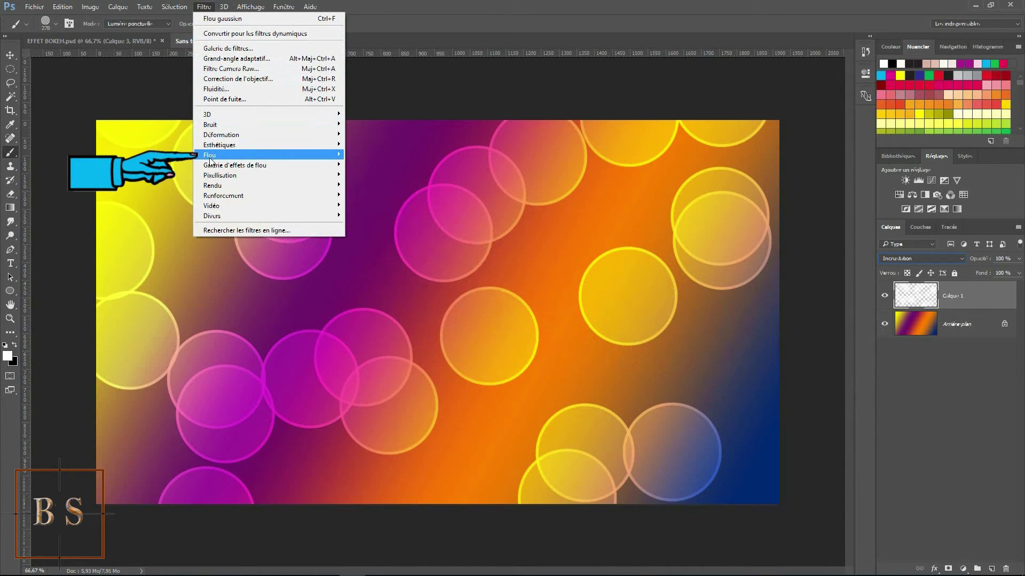
pyautogui.moveTo(216, 154)
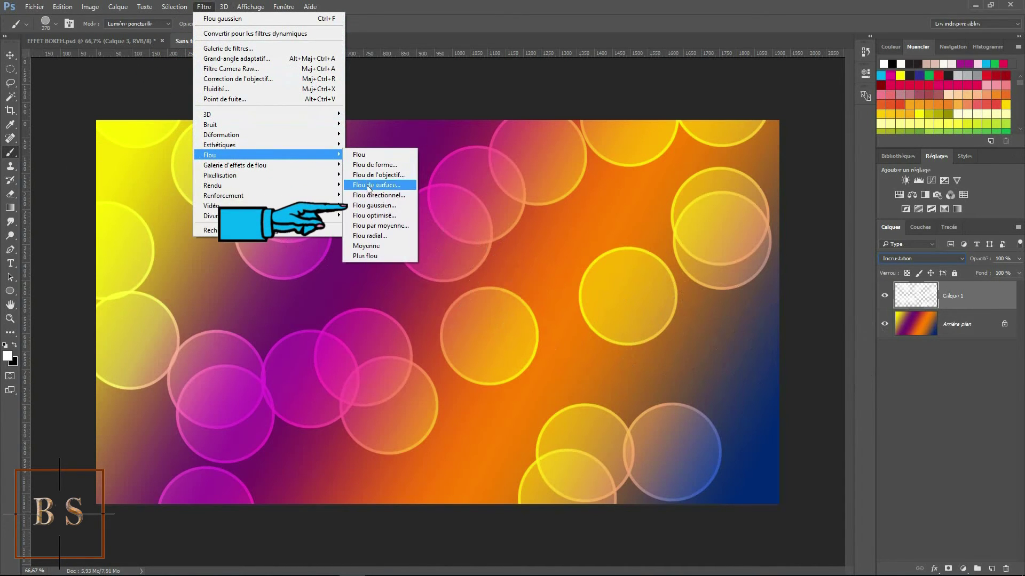
pyautogui.click(366, 206)
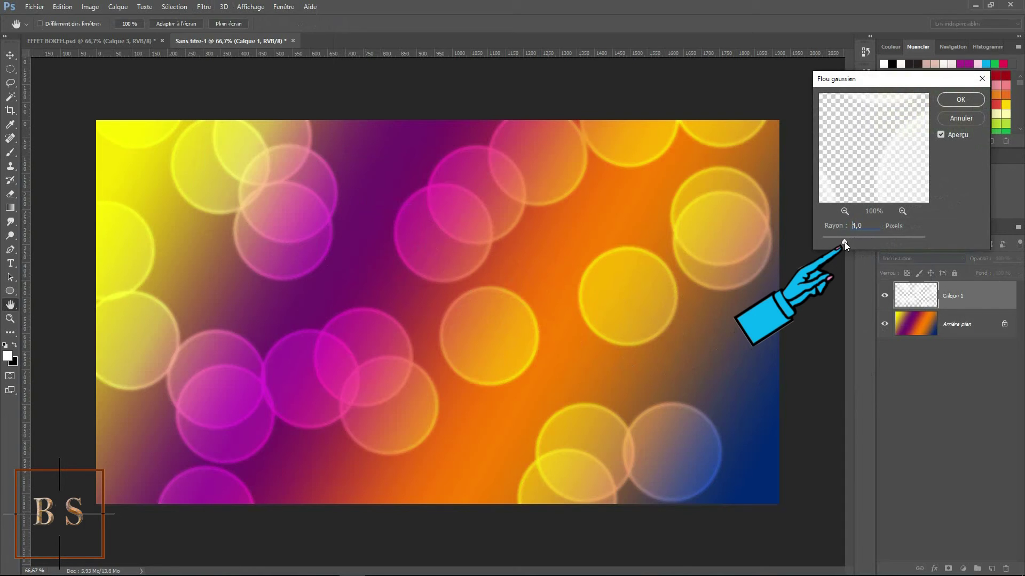
pyautogui.moveTo(844, 242); pyautogui.dragTo(862, 245)
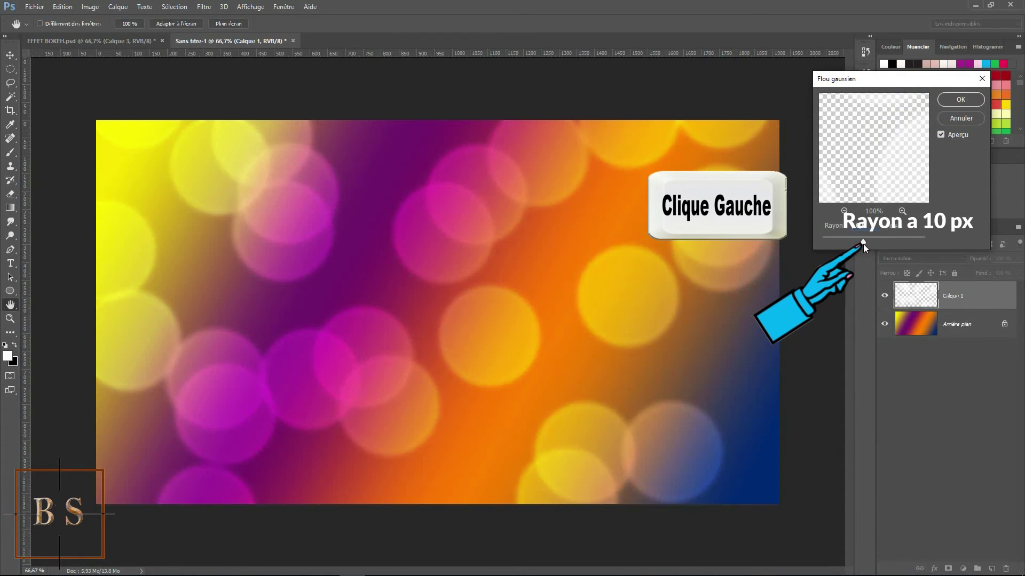
pyautogui.click(972, 100)
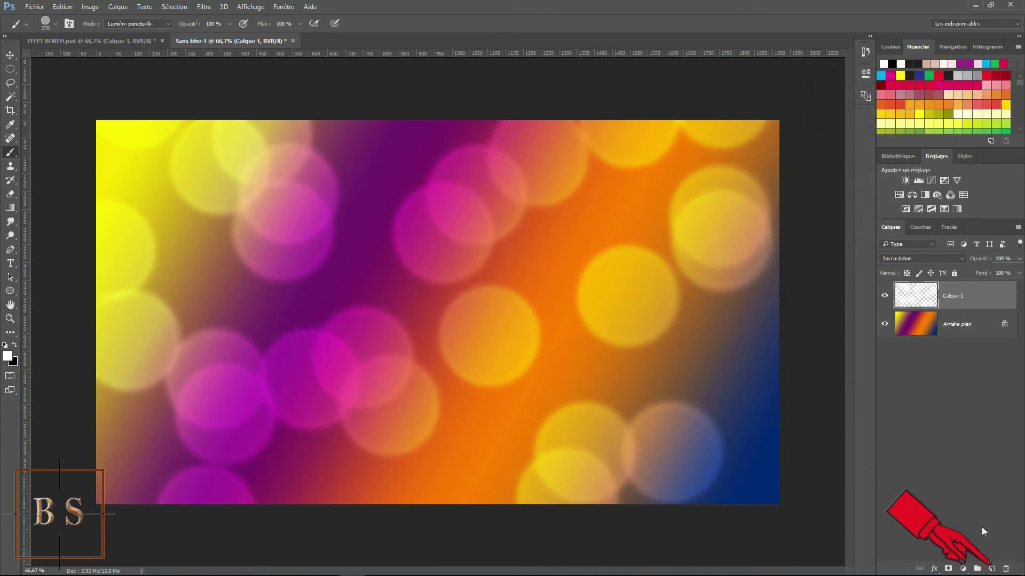
# Add a new layer Calque 2 and stamp sharp rings from upper left to lower right
pyautogui.click(991, 570)
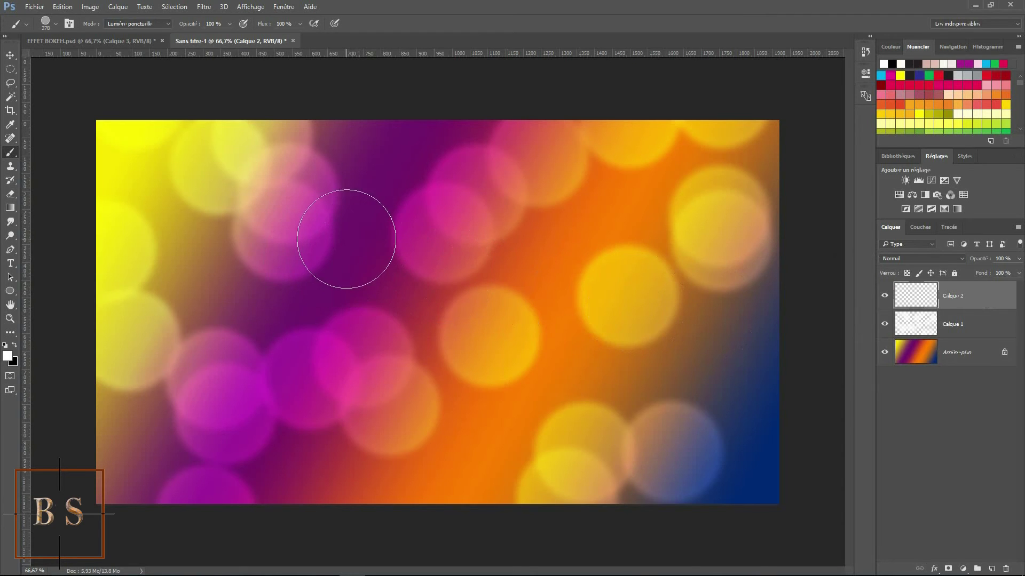
pyautogui.click(267, 175)
pyautogui.click(356, 109)
pyautogui.click(504, 392)
pyautogui.click(605, 480)
pyautogui.click(633, 262)
pyautogui.click(584, 205)
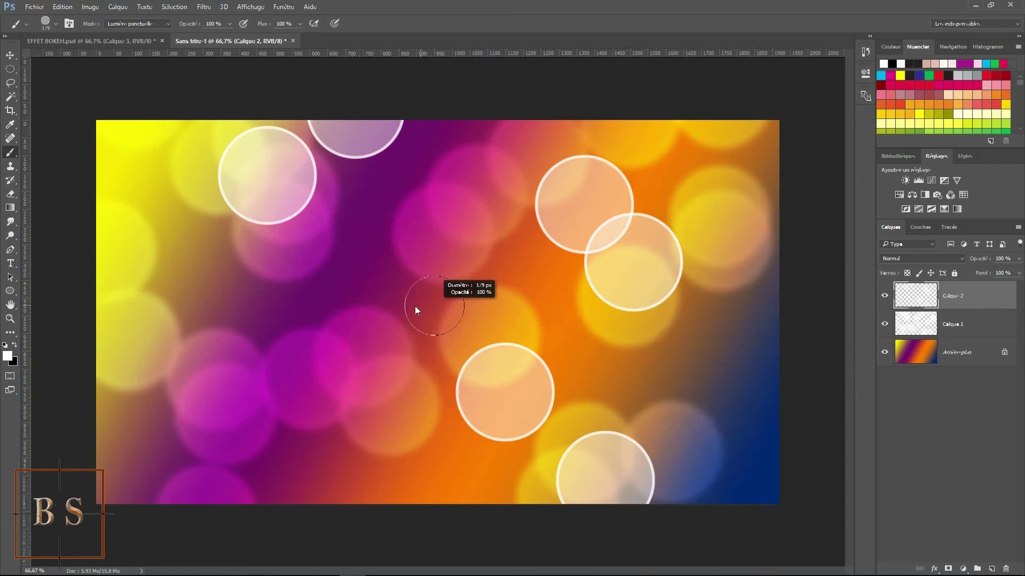
# Stamp small ring circles around the centre, left side, bottom and upper right
pyautogui.click(385, 281)
pyautogui.click(365, 332)
pyautogui.click(185, 345)
pyautogui.click(139, 393)
pyautogui.click(113, 148)
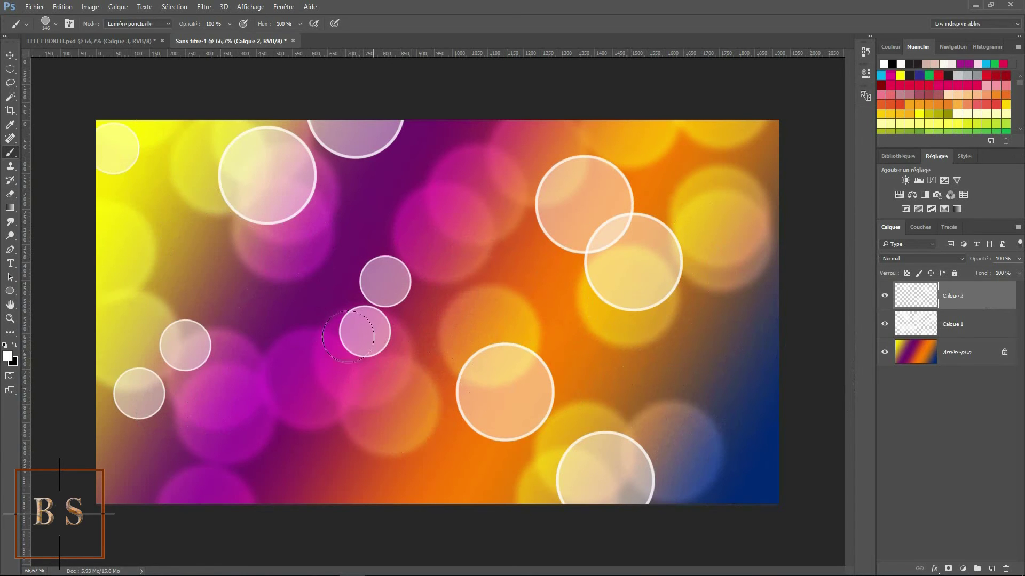
pyautogui.click(465, 351)
pyautogui.click(578, 412)
pyautogui.click(736, 193)
# Stamp more small ring circles at the top centre, left-centre and bottom centre
pyautogui.click(379, 137)
pyautogui.click(372, 173)
pyautogui.click(246, 273)
pyautogui.click(196, 314)
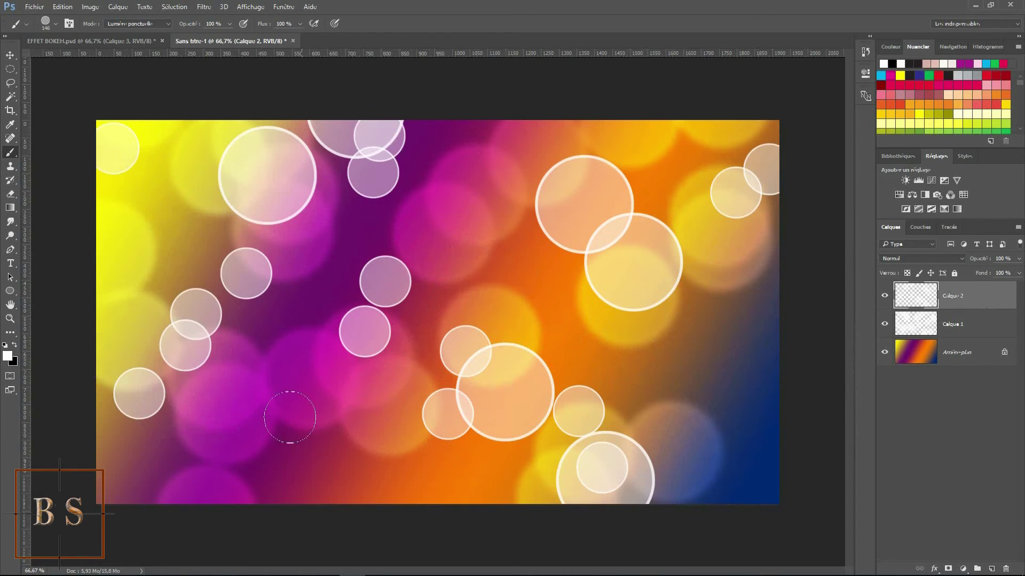
pyautogui.click(326, 432)
pyautogui.click(377, 435)
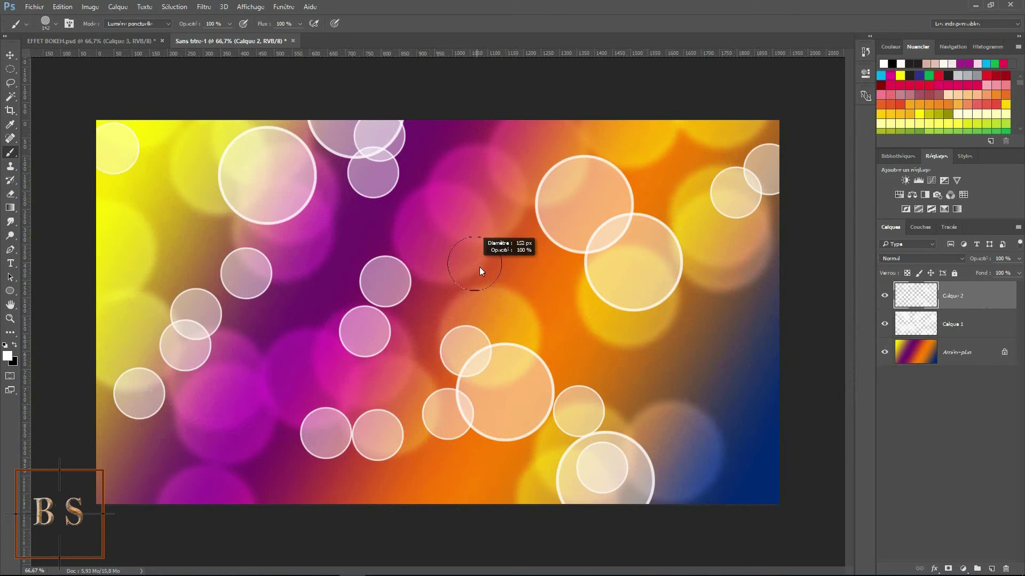
# Stamp large ring circles along the bottom, left edge, top and centre
pyautogui.click(379, 493)
pyautogui.click(355, 559)
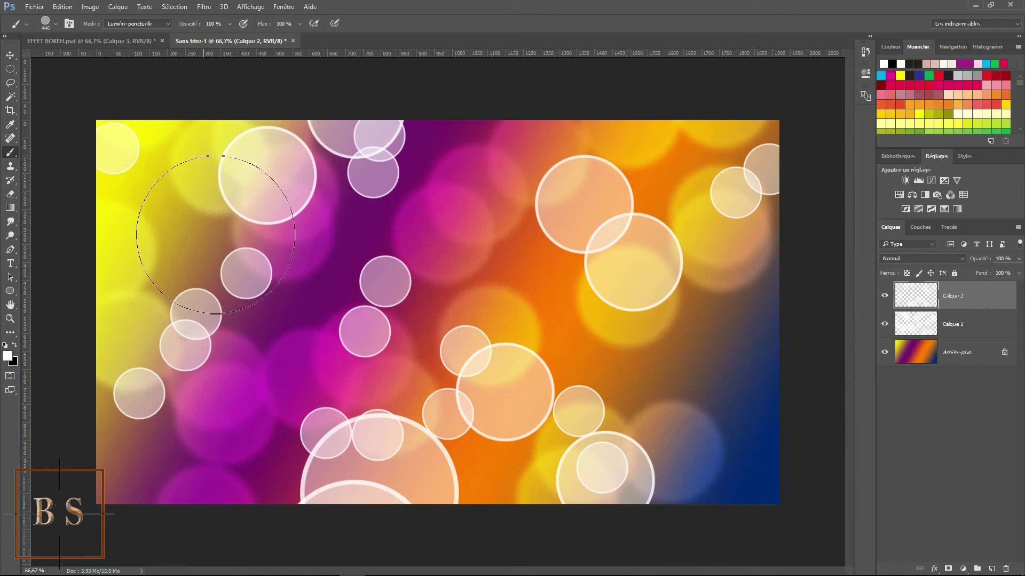
pyautogui.click(120, 337)
pyautogui.click(128, 82)
pyautogui.click(291, 97)
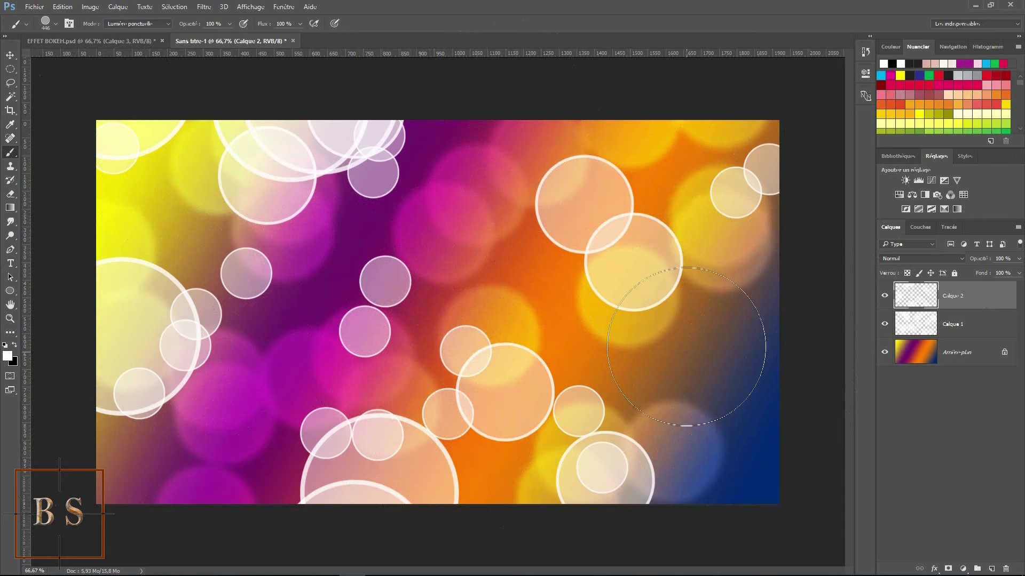
pyautogui.click(555, 201)
pyautogui.click(468, 347)
# Shrink the brush to 101 px and stamp pairs of small rings across the image
pyautogui.moveTo(710, 384)
pyautogui.mouseDown()
pyautogui.moveTo(660, 392)
pyautogui.moveTo(725, 323)
pyautogui.mouseUp()
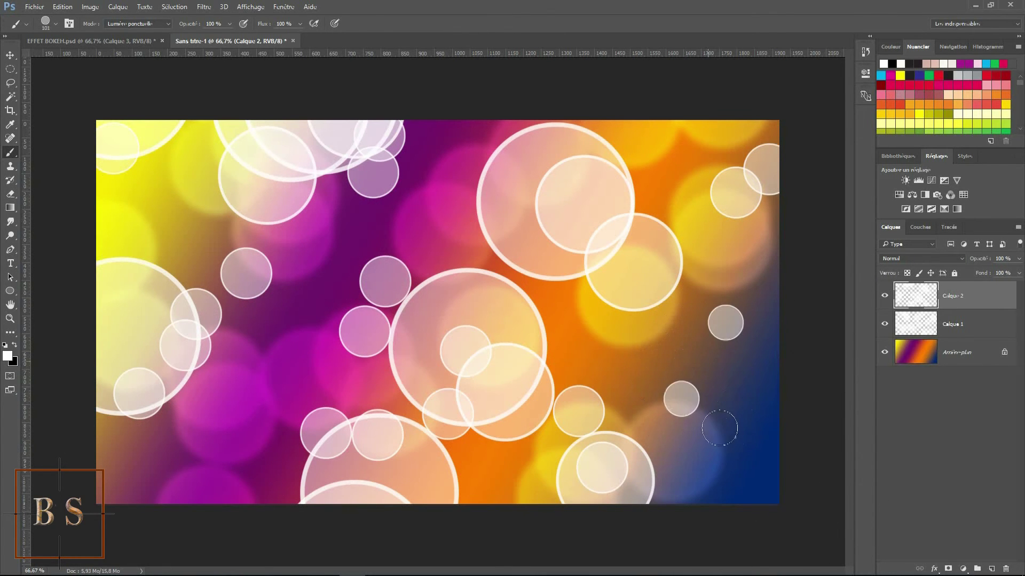
pyautogui.moveTo(732, 471); pyautogui.dragTo(766, 475)
pyautogui.moveTo(597, 309); pyautogui.dragTo(575, 339)
pyautogui.moveTo(471, 276); pyautogui.dragTo(487, 274)
pyautogui.moveTo(264, 294); pyautogui.dragTo(276, 312)
pyautogui.moveTo(279, 407)
pyautogui.mouseDown()
pyautogui.moveTo(270, 434)
pyautogui.moveTo(207, 417)
pyautogui.mouseUp()
pyautogui.moveTo(171, 170); pyautogui.dragTo(171, 151)
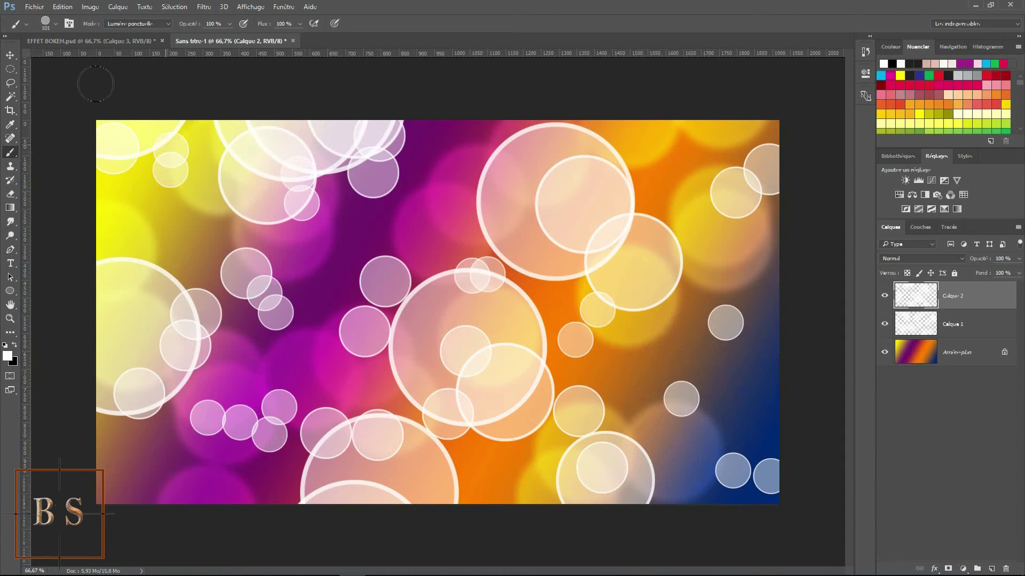
pyautogui.moveTo(414, 168); pyautogui.dragTo(442, 180)
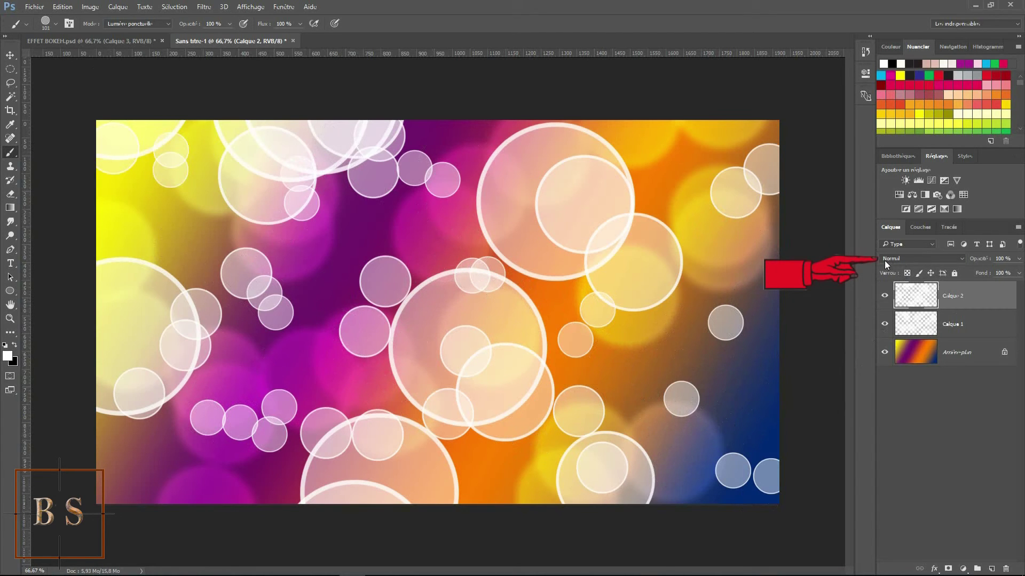
# Set Calque 2 to Incrustation blending and apply a 7 px Gaussian blur
pyautogui.click(929, 259)
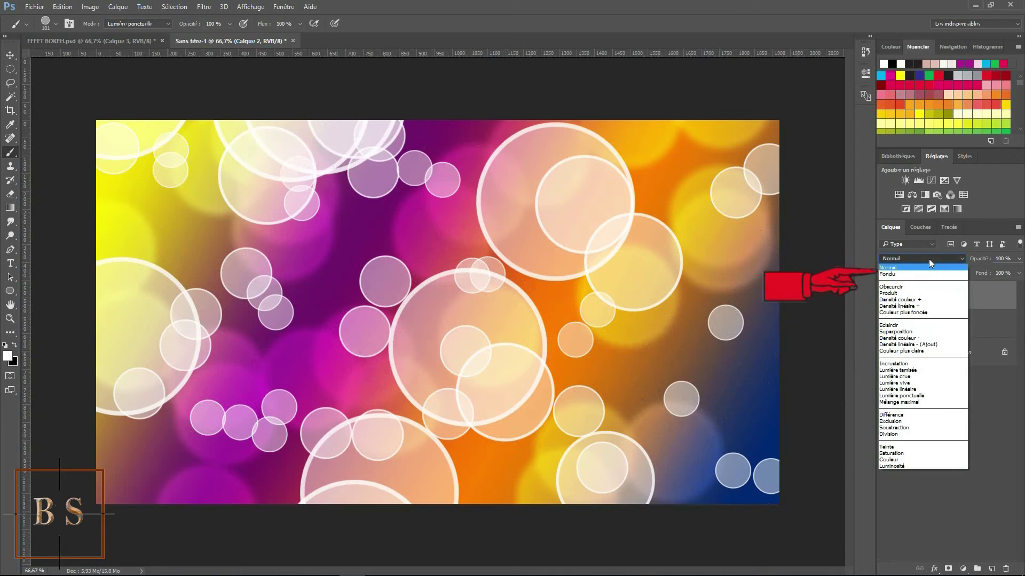
pyautogui.click(894, 363)
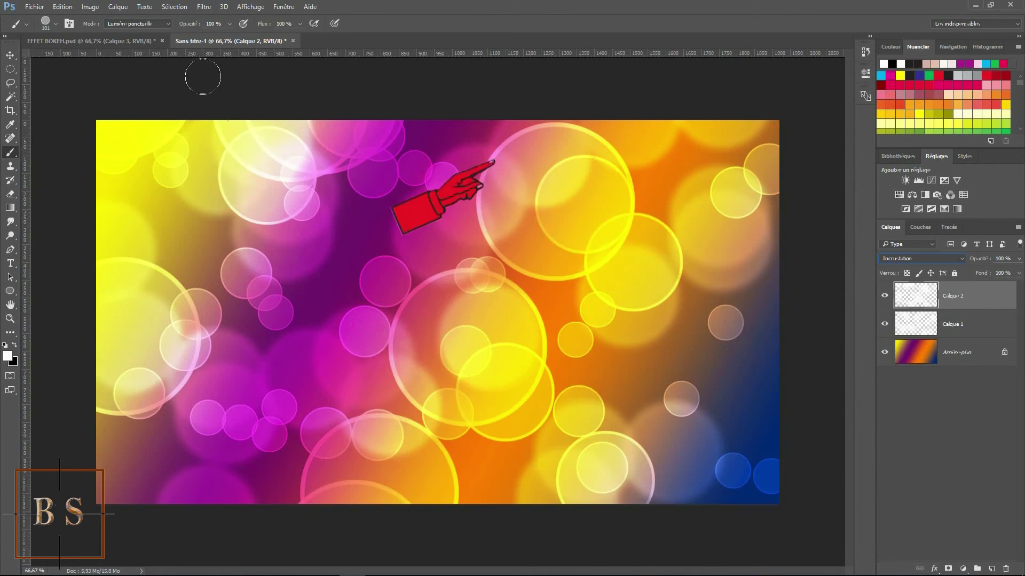
pyautogui.click(205, 8)
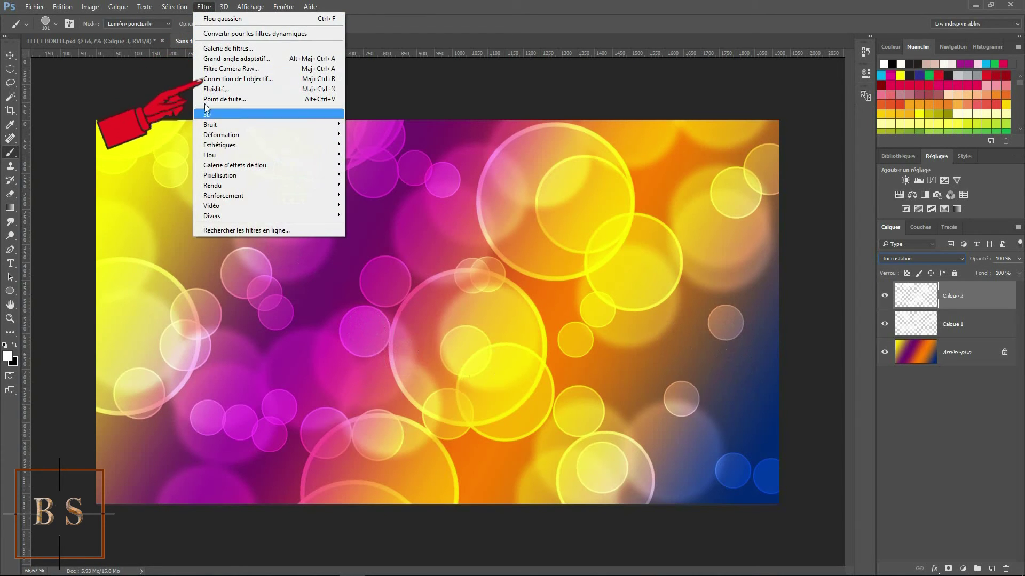
pyautogui.moveTo(240, 155)
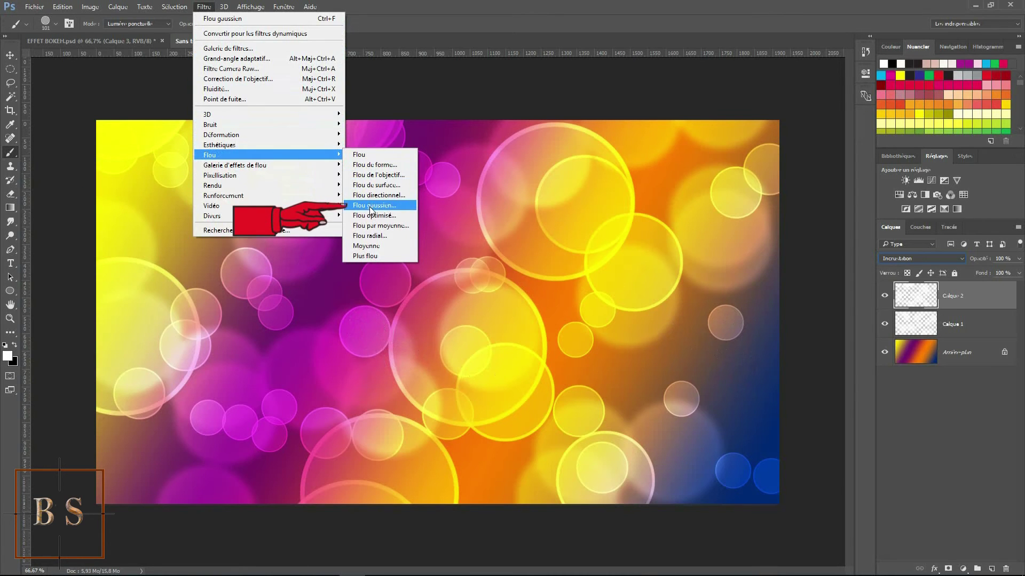
pyautogui.click(373, 206)
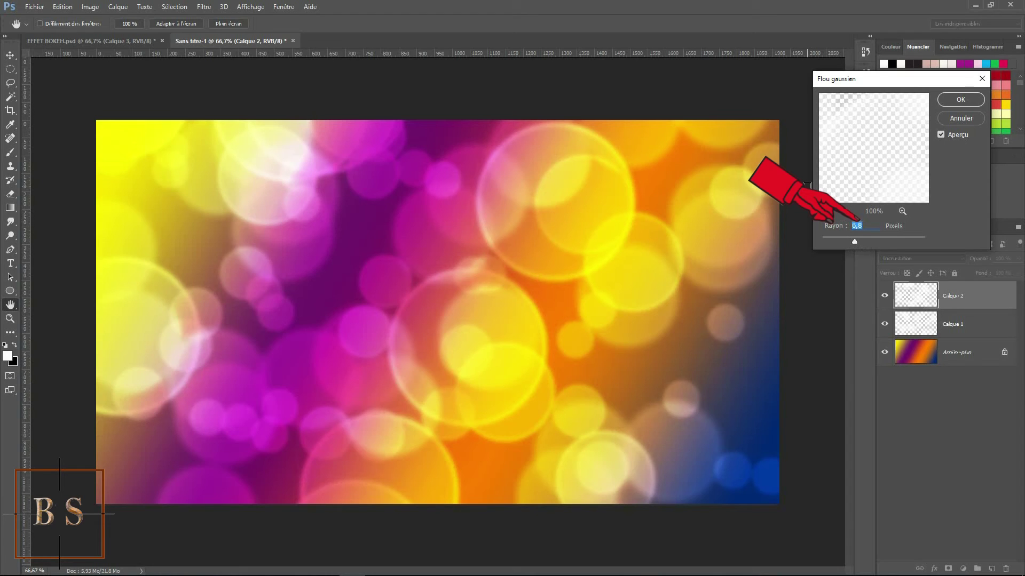
pyautogui.click(959, 102)
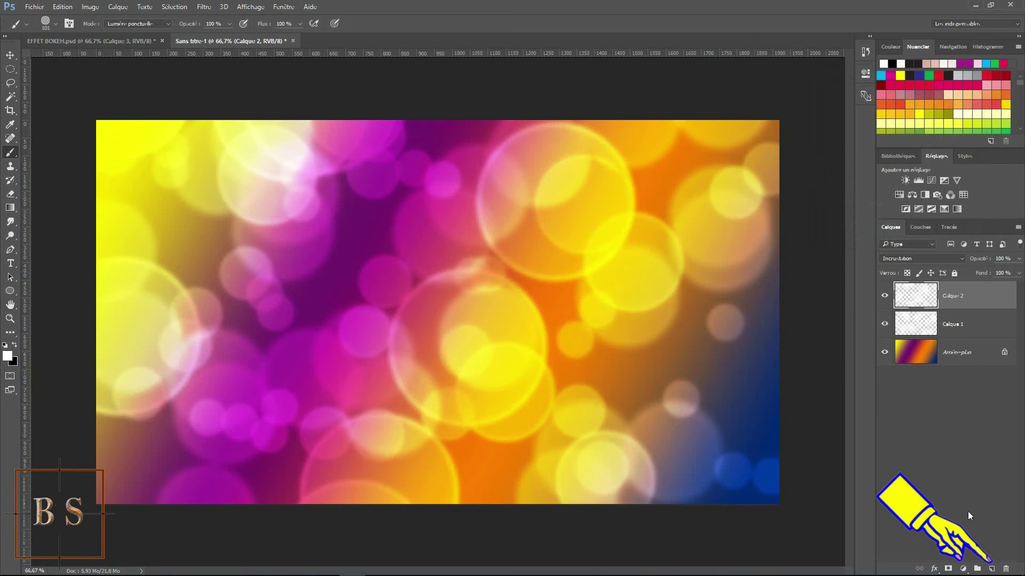
# Add a new layer Calque 3 and paint trails of small bokeh circles across it
pyautogui.click(992, 569)
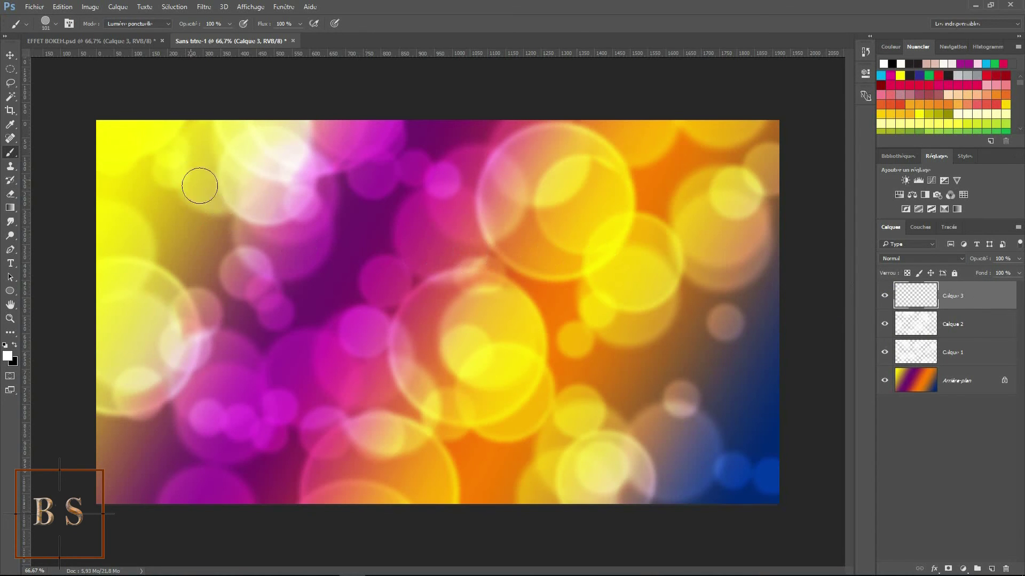
pyautogui.moveTo(200, 186); pyautogui.dragTo(587, 427)
pyautogui.moveTo(625, 198); pyautogui.dragTo(512, 182)
pyautogui.moveTo(134, 394); pyautogui.dragTo(251, 459)
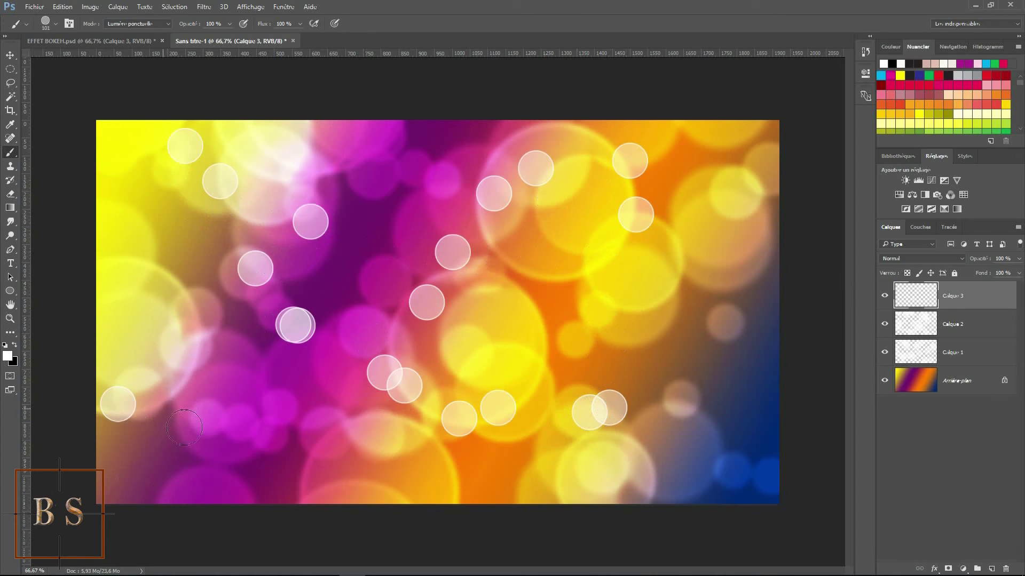
# Enlarge the brush to 157 px and paint larger bokeh circles mid-canvas, edges and bottom
pyautogui.rightClick(377, 315)
pyautogui.click(480, 246)
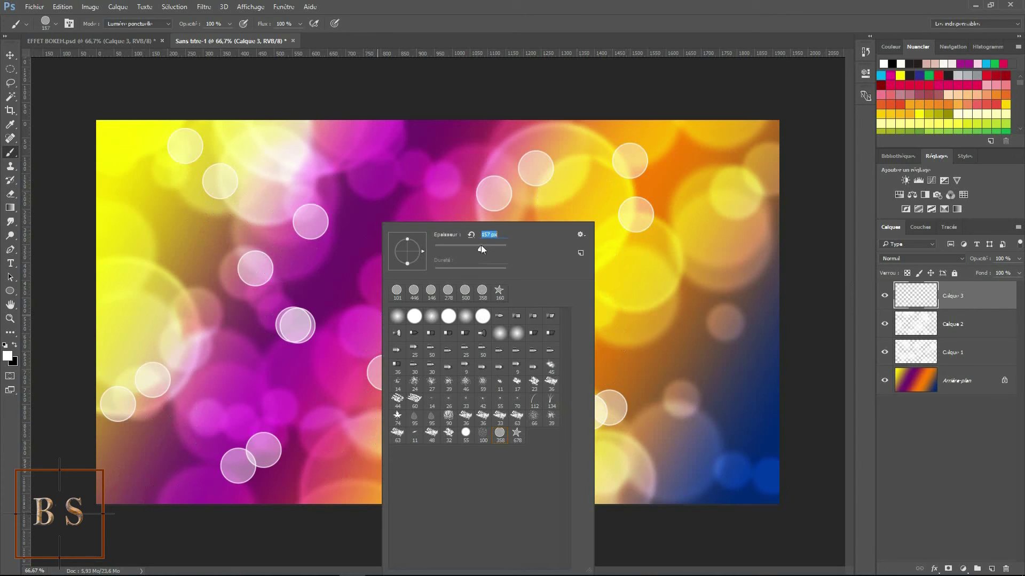
pyautogui.click(394, 192)
pyautogui.moveTo(320, 317); pyautogui.dragTo(613, 325)
pyautogui.moveTo(702, 149)
pyautogui.mouseDown()
pyautogui.moveTo(717, 492)
pyautogui.moveTo(149, 515)
pyautogui.mouseUp()
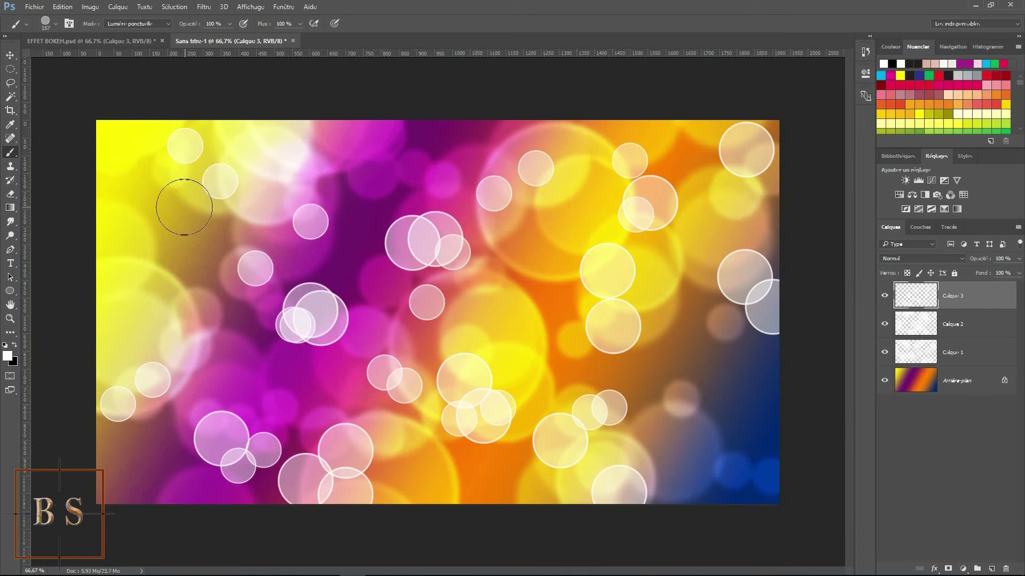
pyautogui.moveTo(210, 210)
pyautogui.mouseDown()
pyautogui.moveTo(214, 434)
pyautogui.moveTo(363, 409)
pyautogui.moveTo(583, 183)
pyautogui.moveTo(469, 263)
pyautogui.moveTo(629, 366)
pyautogui.moveTo(796, 515)
pyautogui.mouseUp()
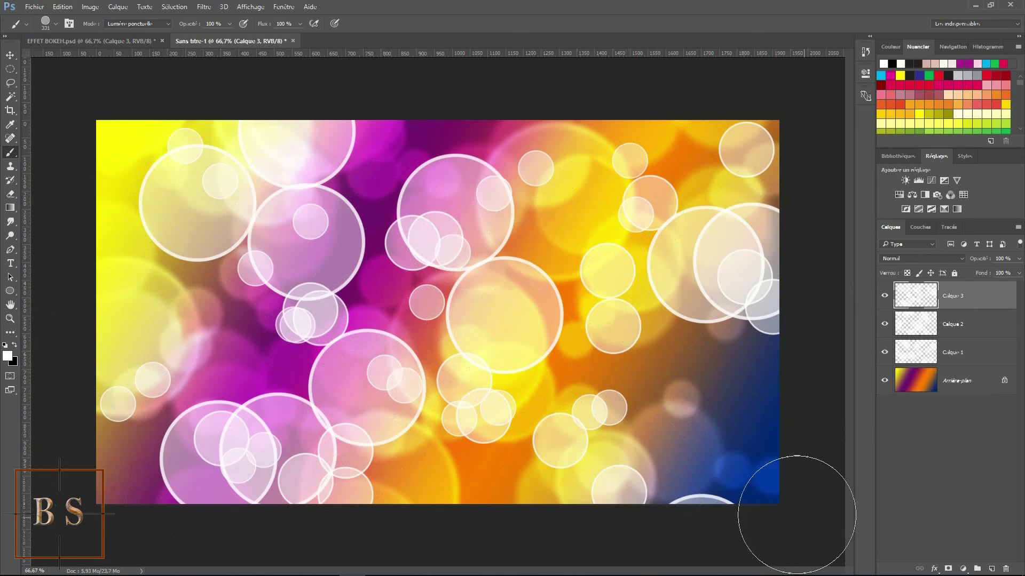
pyautogui.click(155, 373)
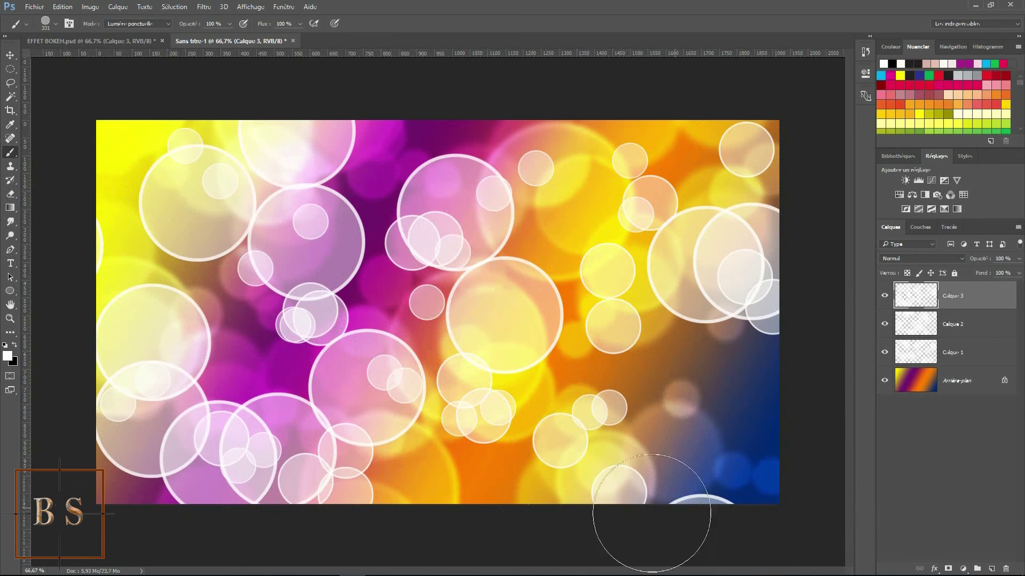
pyautogui.click(732, 411)
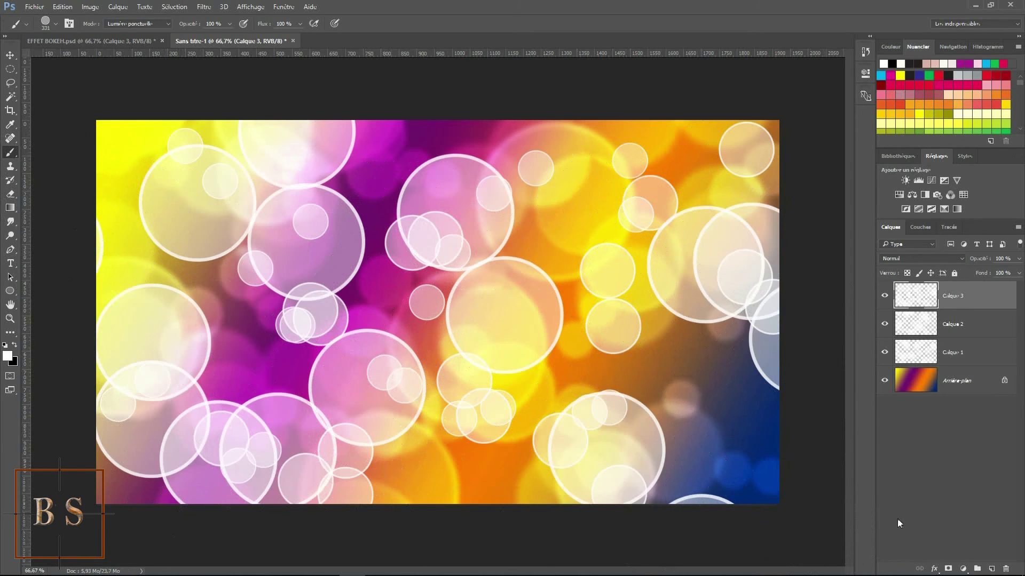
# Change Calque 3's blend mode from Normal to Incrustation
pyautogui.click(897, 258)
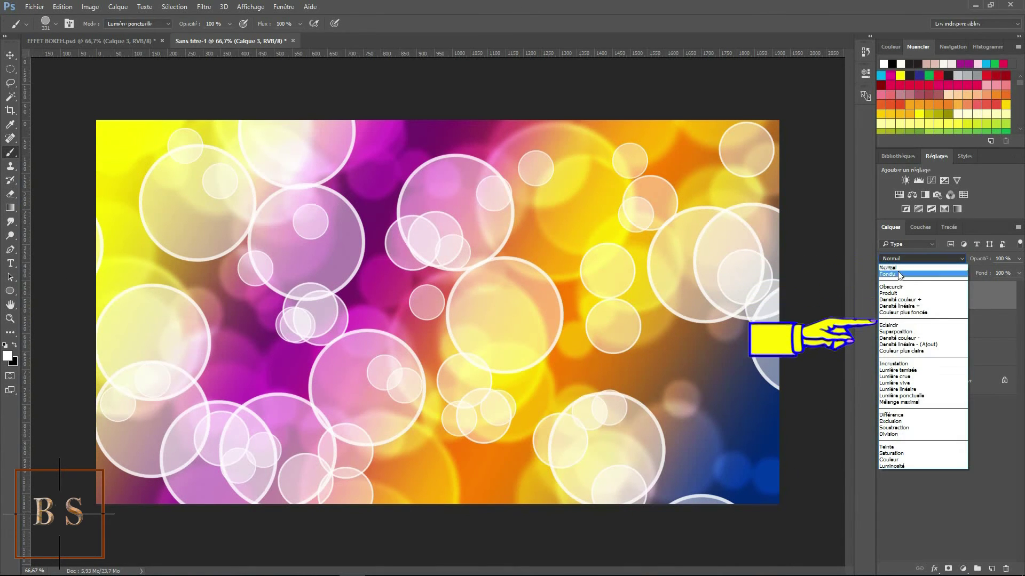
pyautogui.click(903, 364)
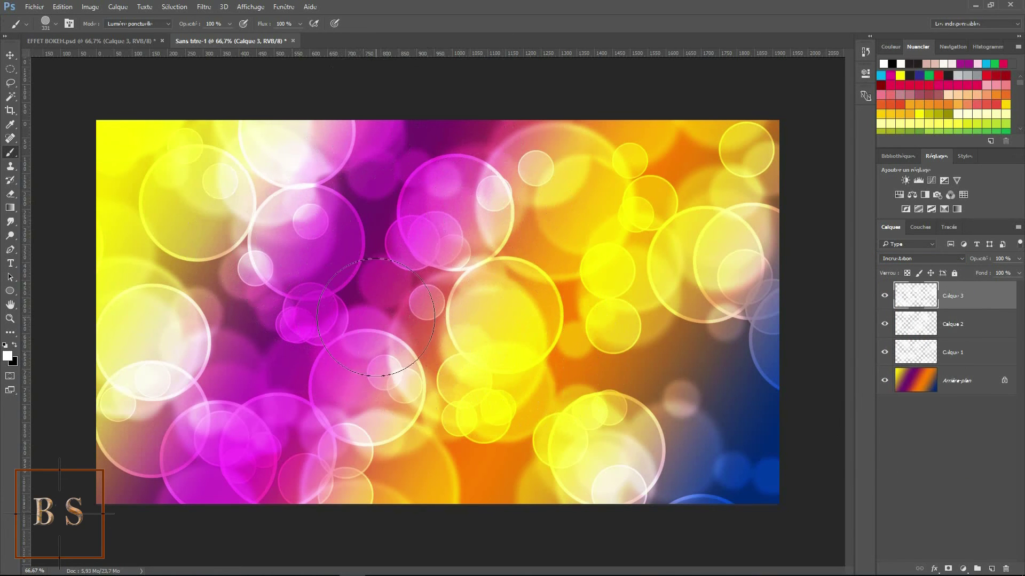
# Apply a Gaussian blur with Rayon 3,0 pixels to Calque 3
pyautogui.click(205, 8)
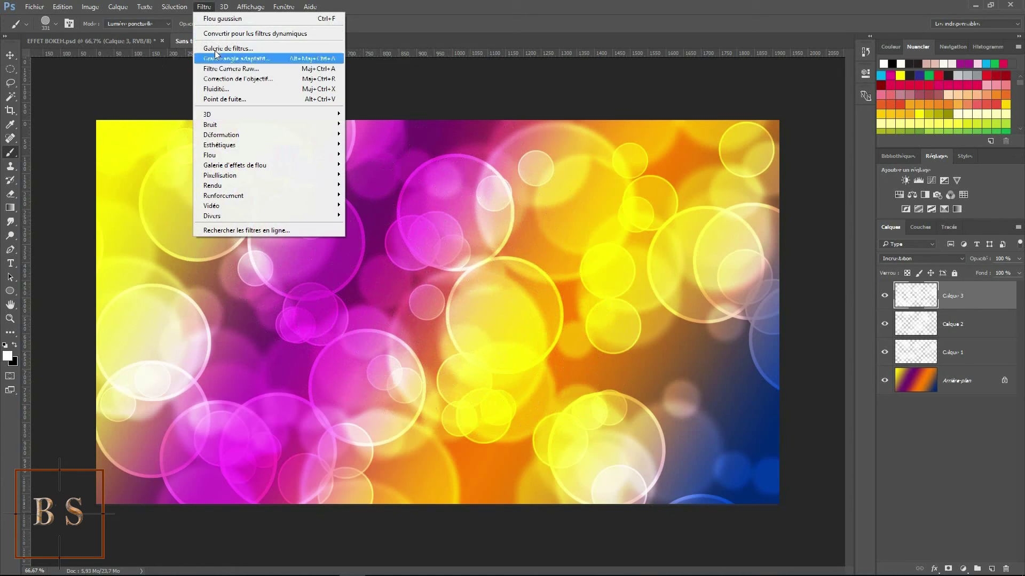
pyautogui.moveTo(240, 155)
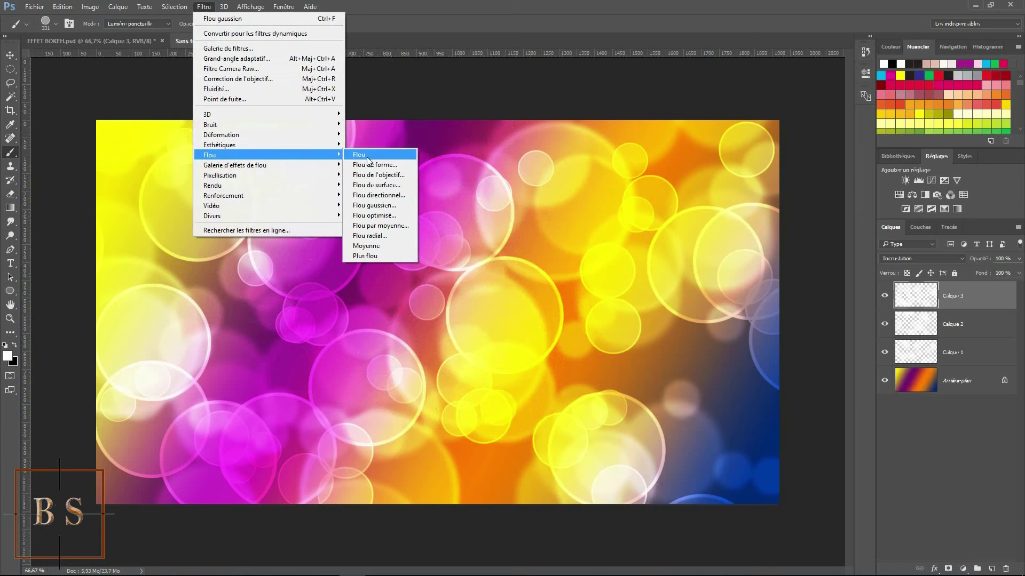
pyautogui.click(374, 206)
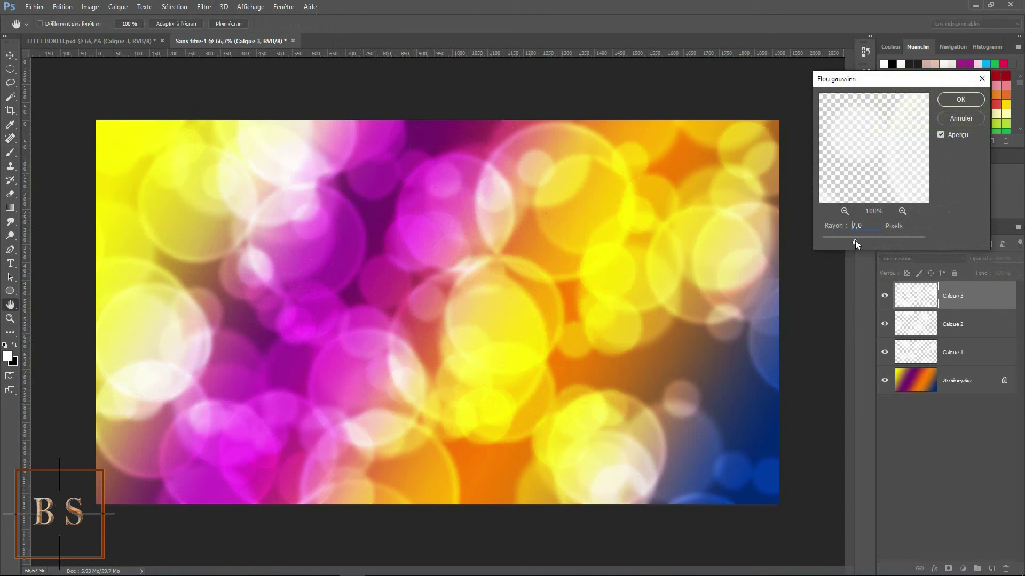
pyautogui.moveTo(832, 238); pyautogui.dragTo(822, 241)
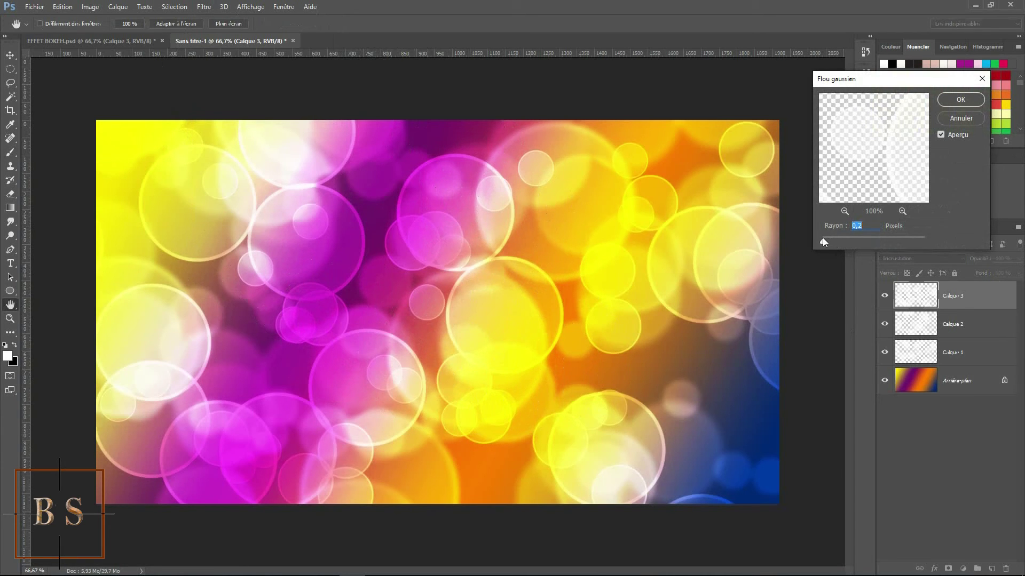
pyautogui.click(823, 241)
pyautogui.click(960, 100)
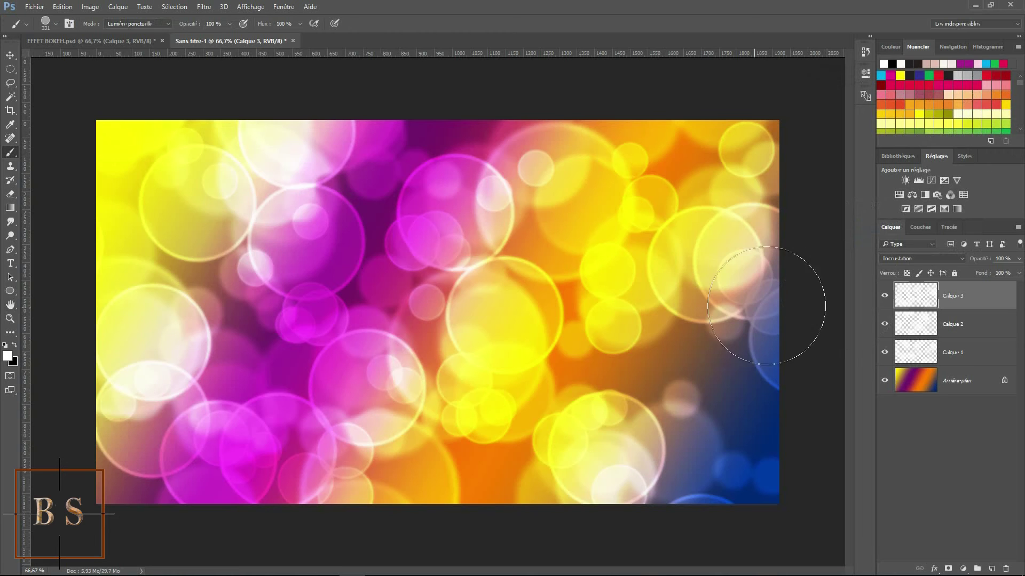
# Unlock the background into Calque 0 and enable Incrustation en dégradé in its layer style
pyautogui.press('v')
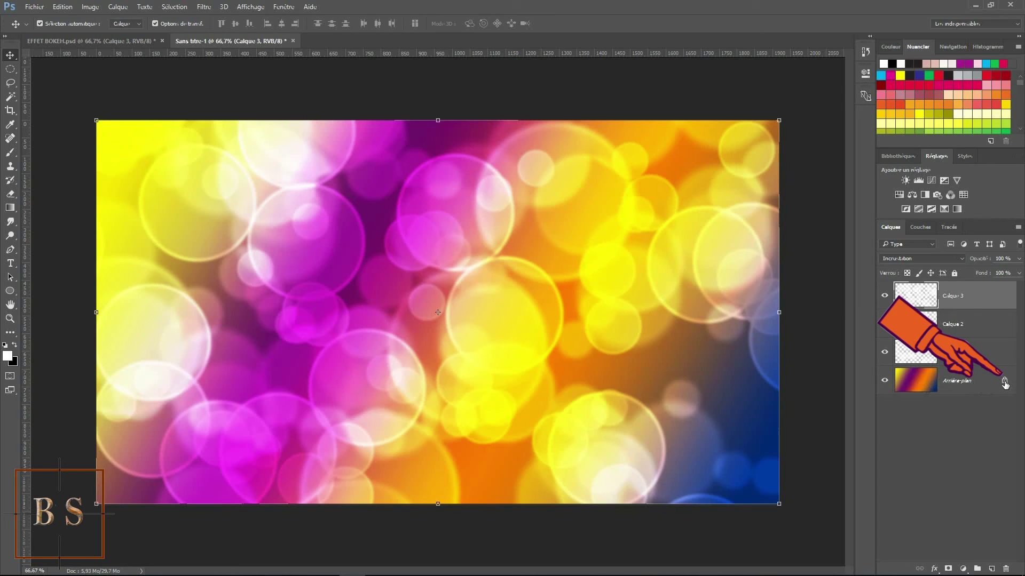
pyautogui.click(1003, 382)
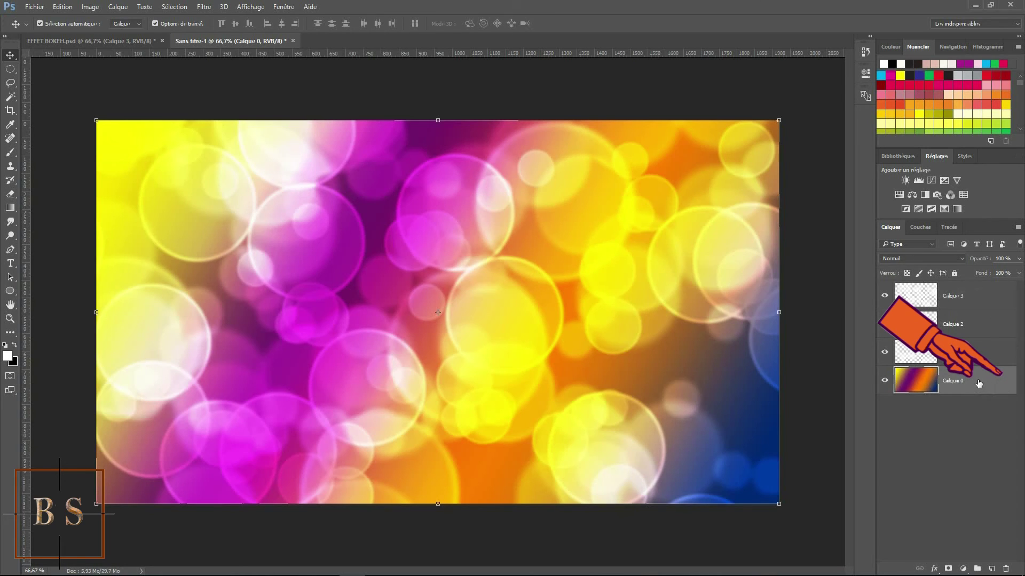
pyautogui.doubleClick(978, 383)
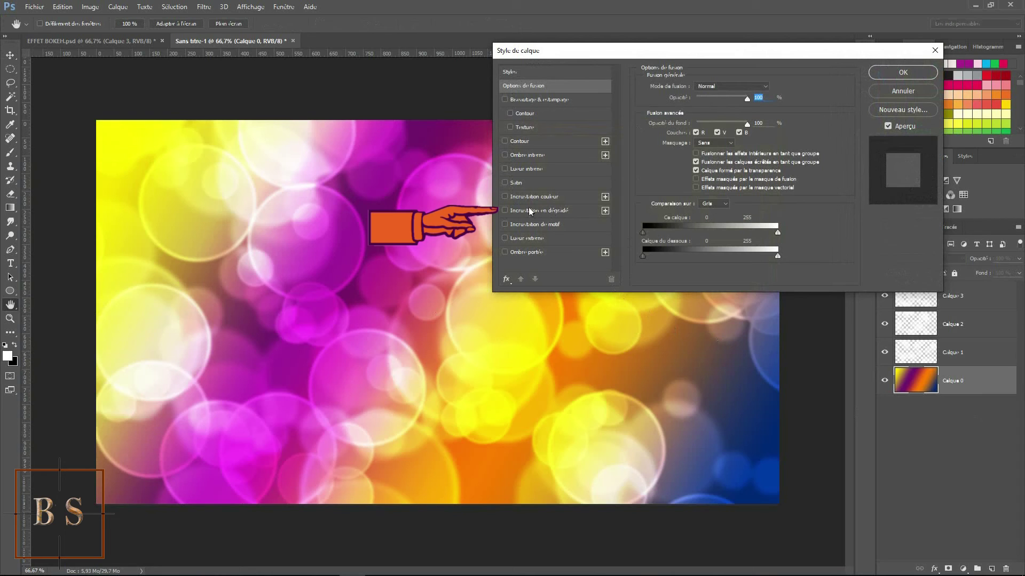
pyautogui.click(512, 210)
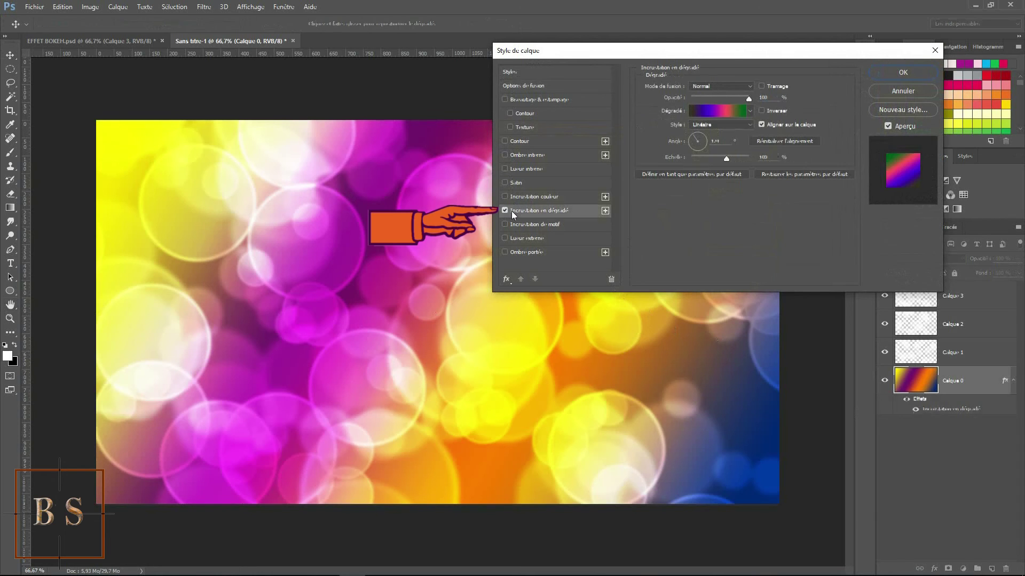
# Load the Bleu, rouge, jaune gradient preset and select its blue starting stop
pyautogui.click(714, 111)
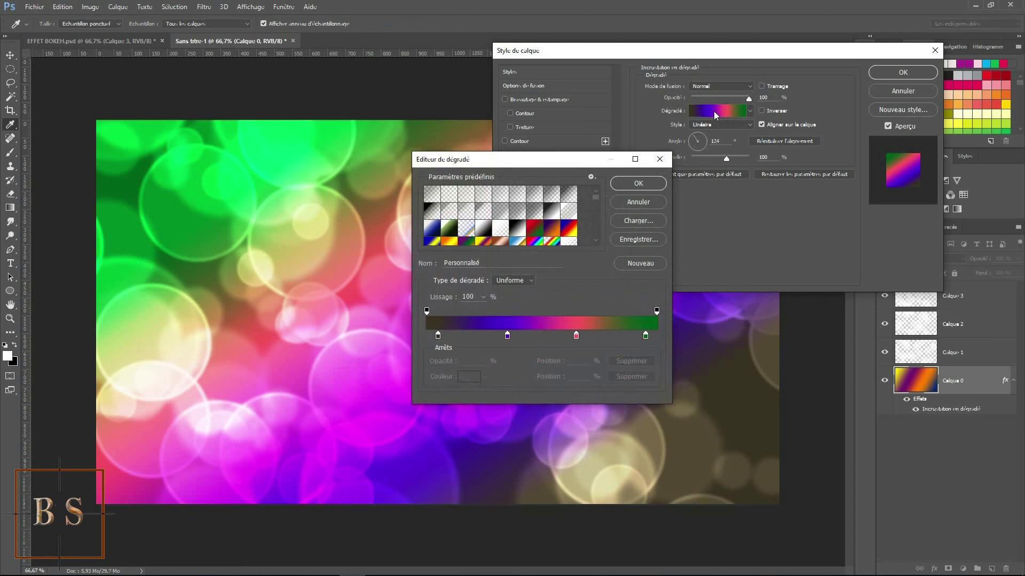
pyautogui.click(569, 229)
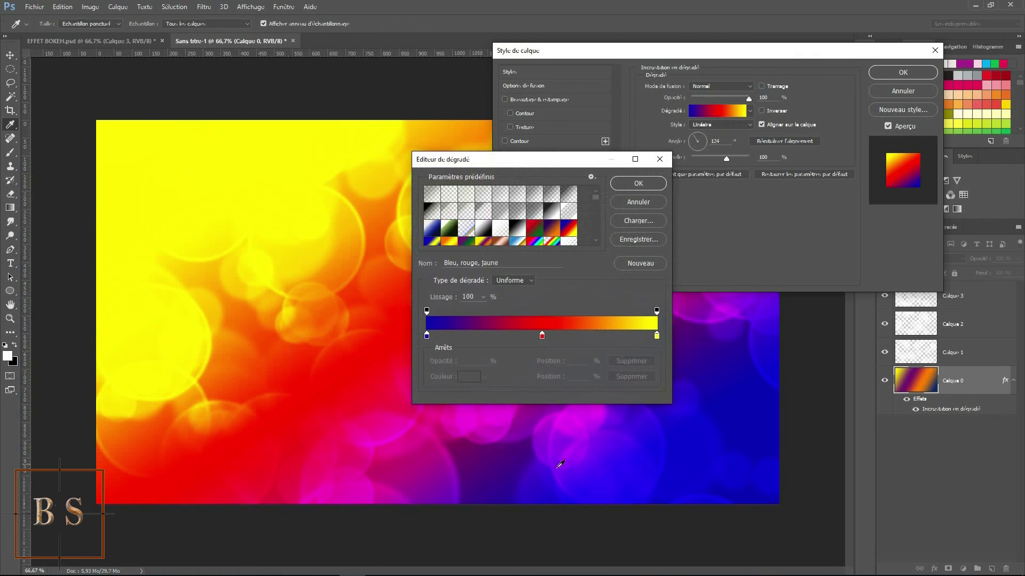
pyautogui.click(427, 336)
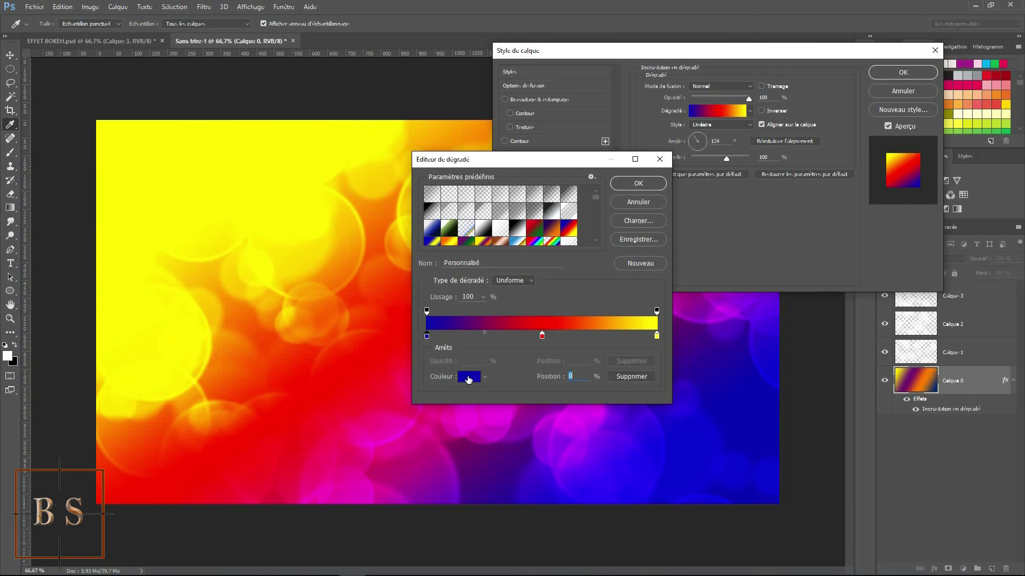
pyautogui.click(468, 378)
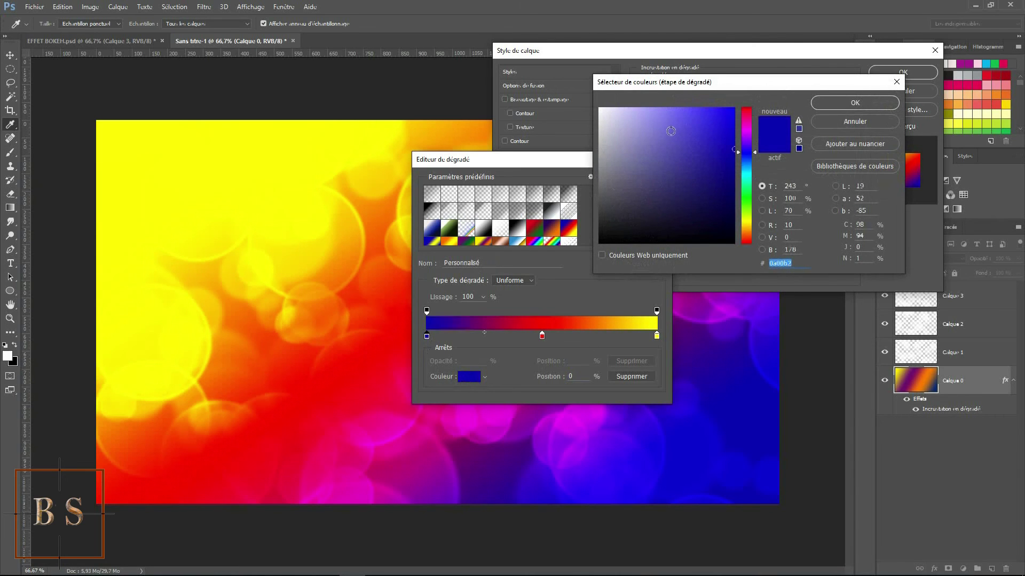
# Recolour the gradient's left stop from blue-violet 7770f0 to a light lavender
pyautogui.click(671, 131)
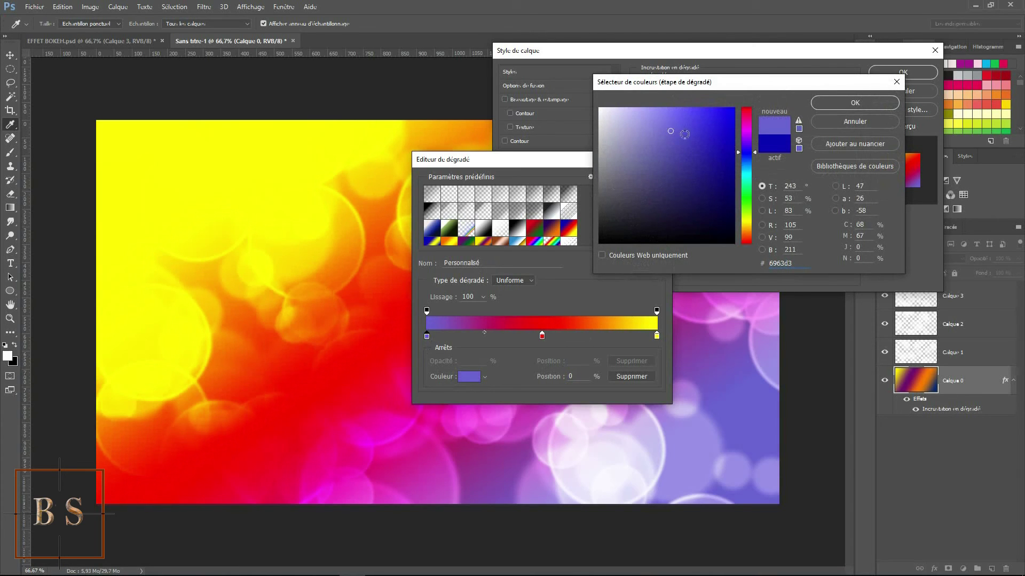
pyautogui.click(716, 217)
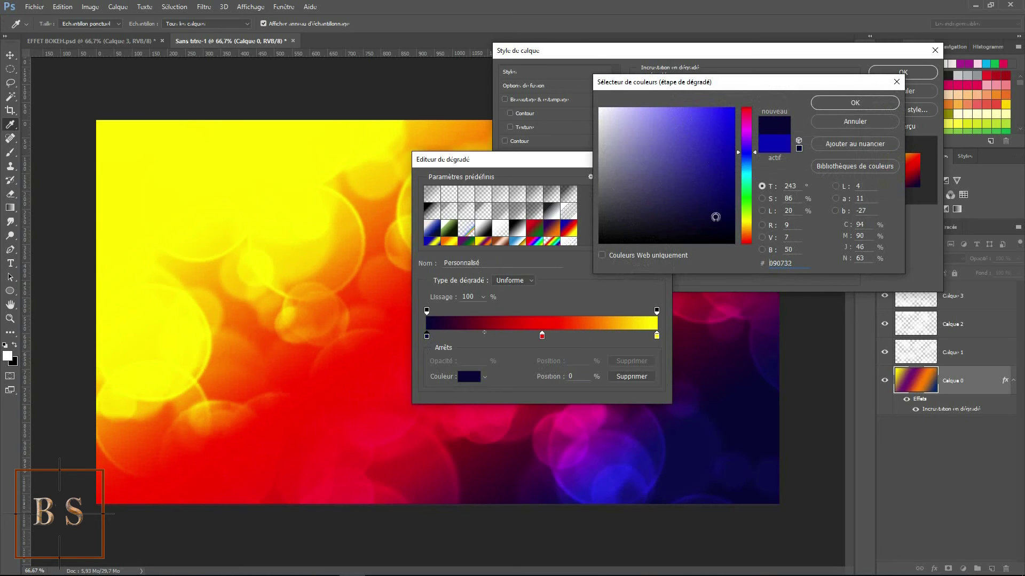
pyautogui.click(637, 194)
pyautogui.click(669, 146)
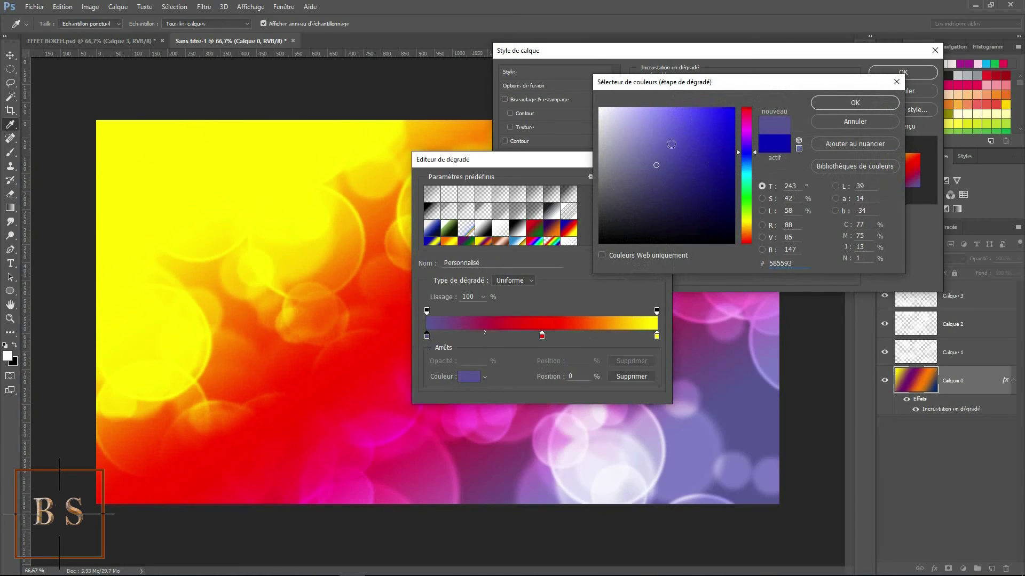
pyautogui.click(671, 115)
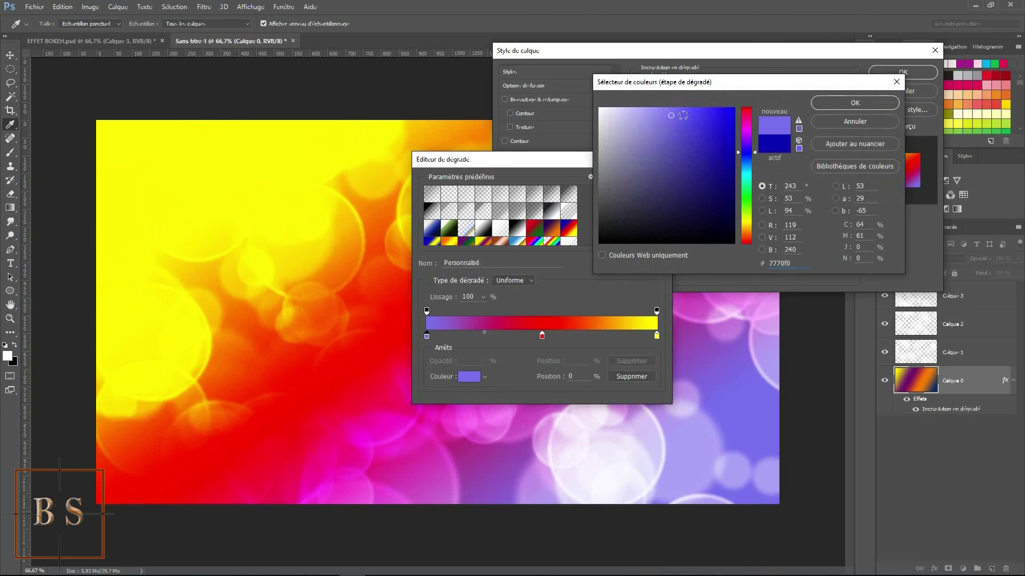
pyautogui.click(664, 115)
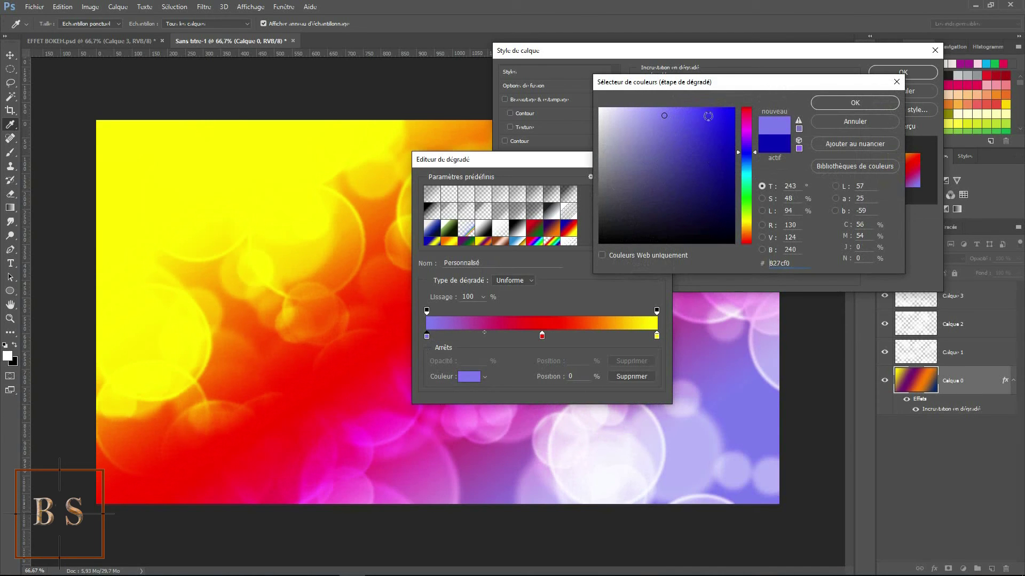
pyautogui.click(840, 104)
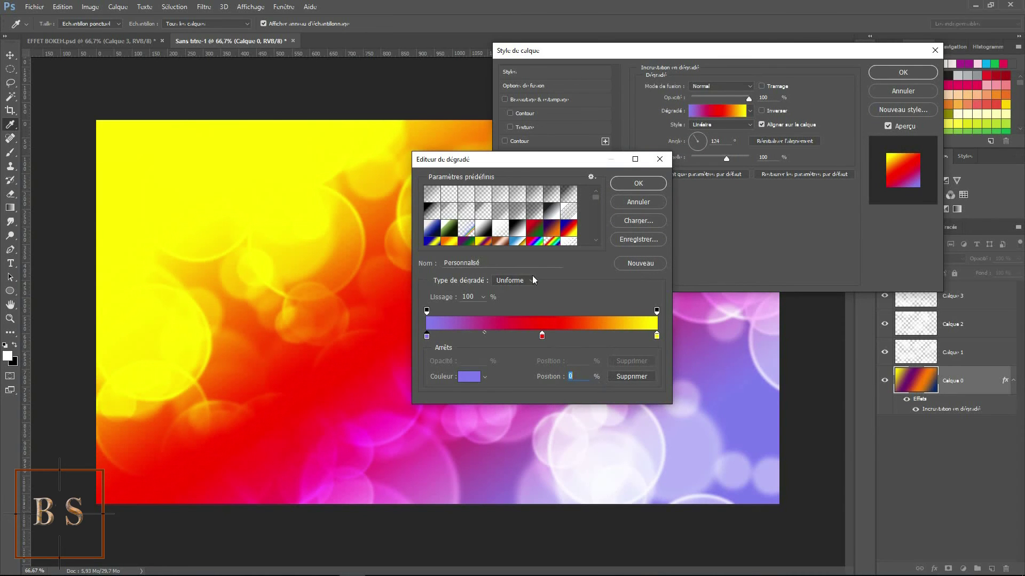
# Recolour the gradient's middle stop to deep crimson d23737
pyautogui.click(543, 337)
pyautogui.click(469, 378)
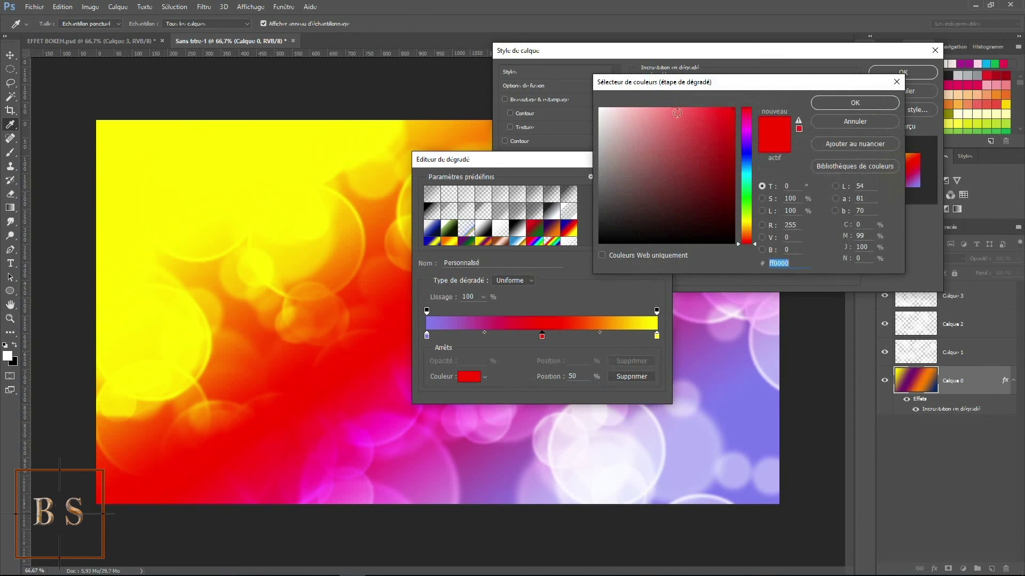
pyautogui.click(669, 114)
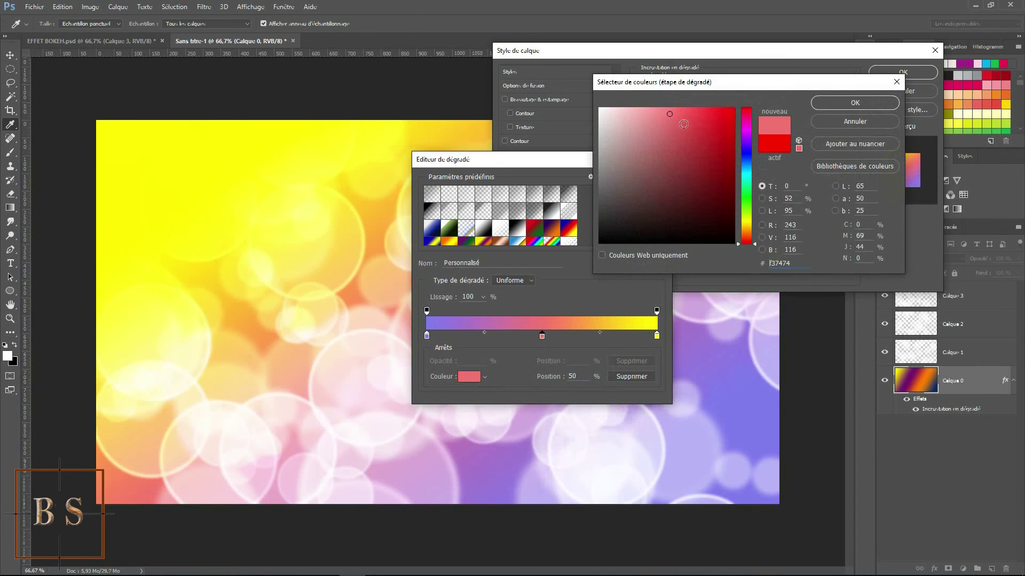
pyautogui.click(683, 124)
pyautogui.click(699, 131)
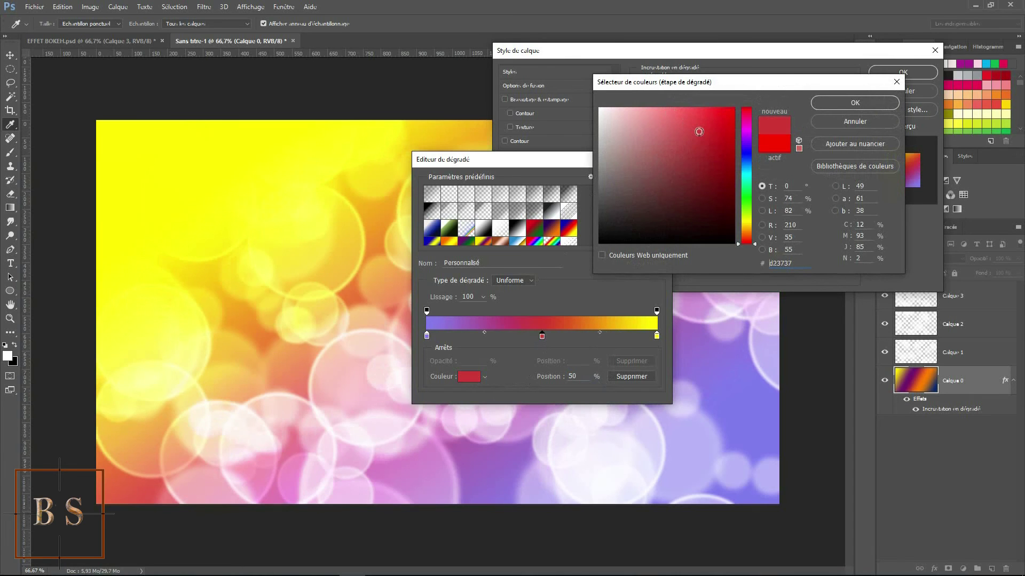
pyautogui.click(854, 103)
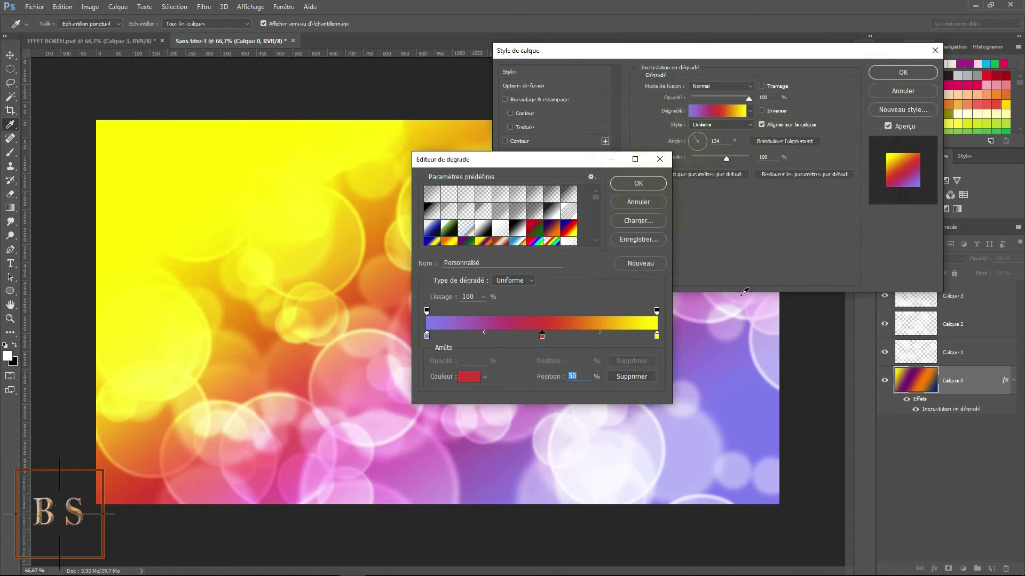
# Recolour the end stop to olive 939237 and apply the gradient overlay
pyautogui.click(657, 336)
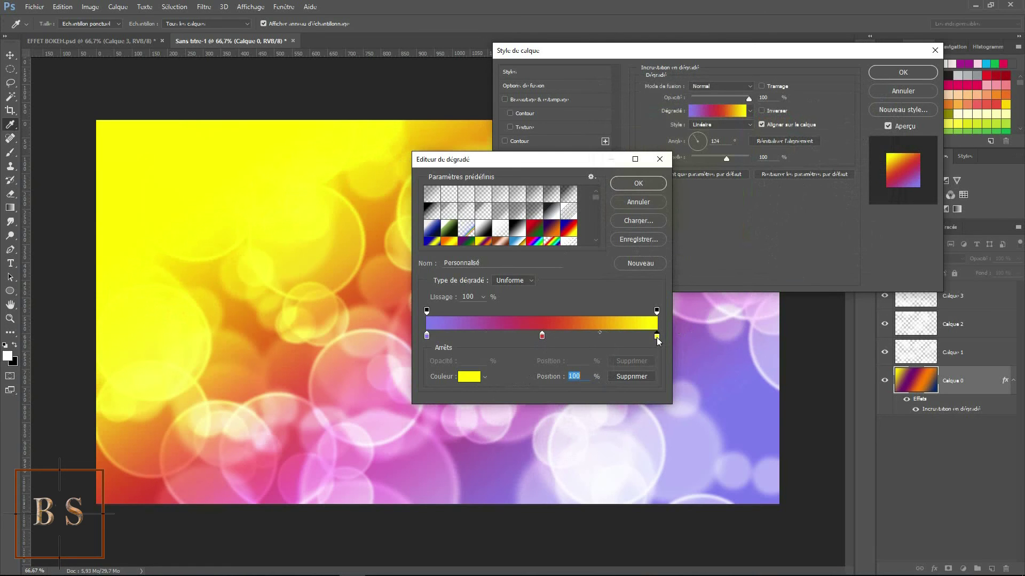
pyautogui.click(470, 378)
pyautogui.click(658, 131)
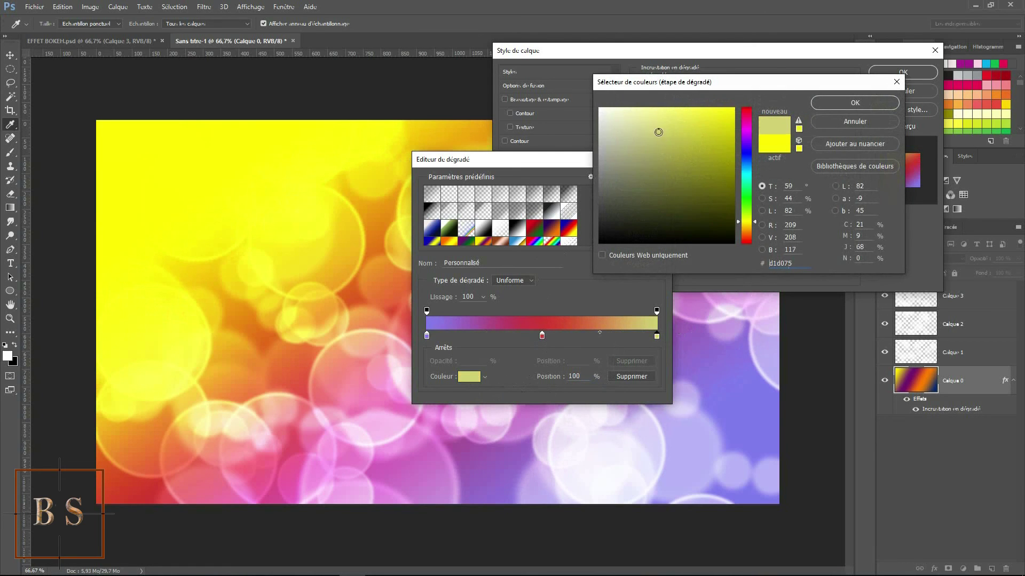
pyautogui.click(681, 114)
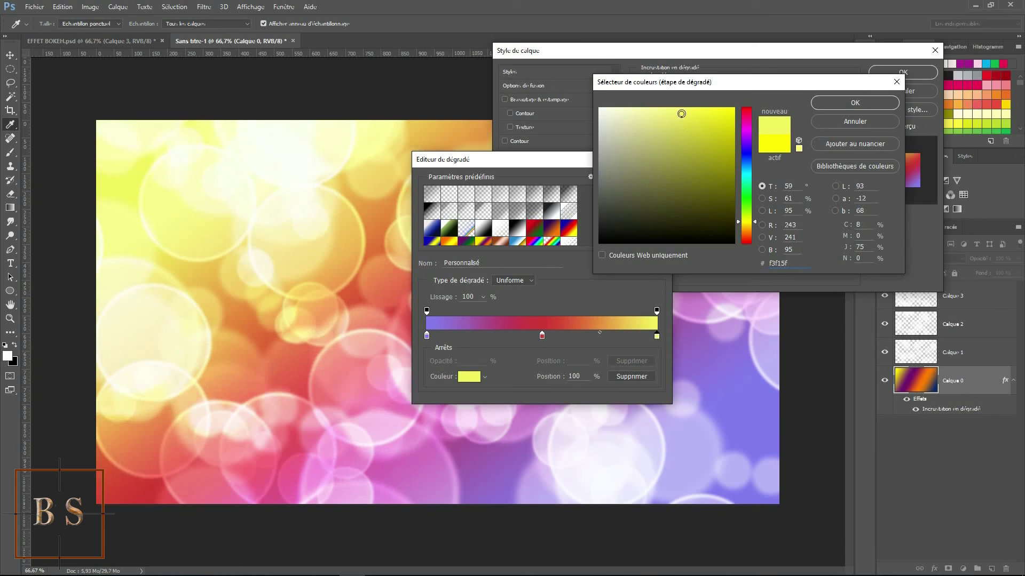
pyautogui.click(684, 166)
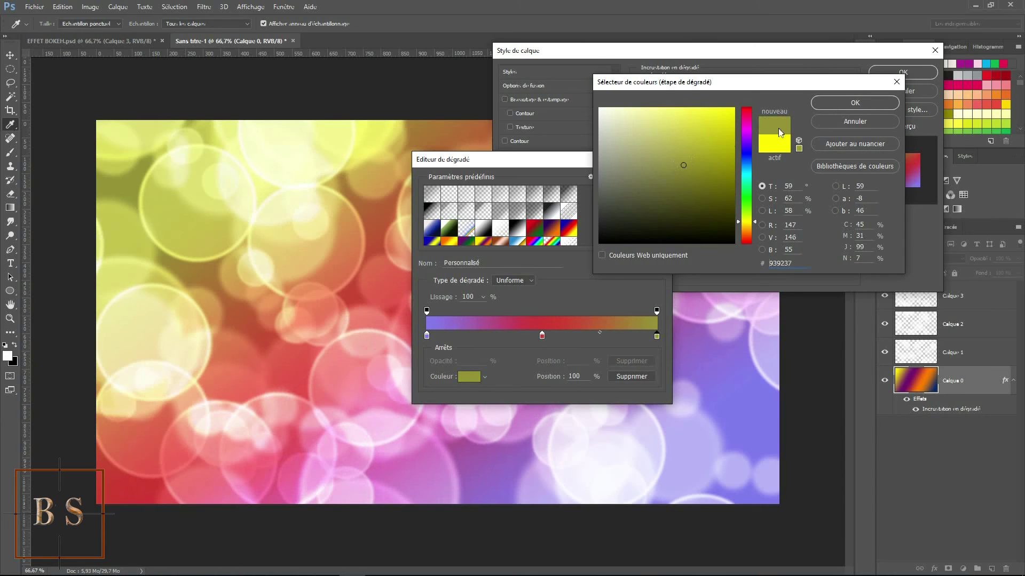
pyautogui.click(840, 102)
pyautogui.click(657, 185)
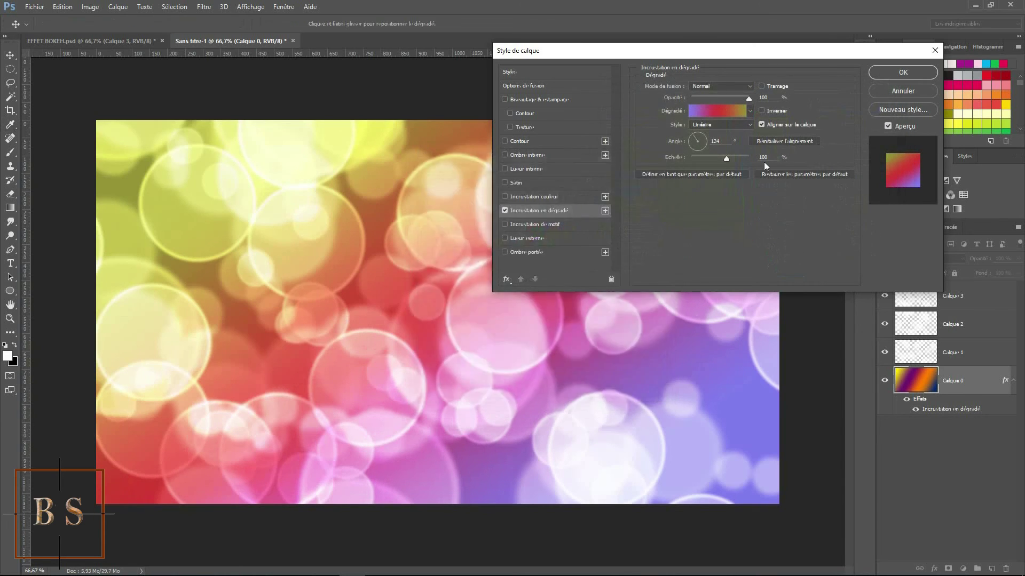
pyautogui.click(901, 73)
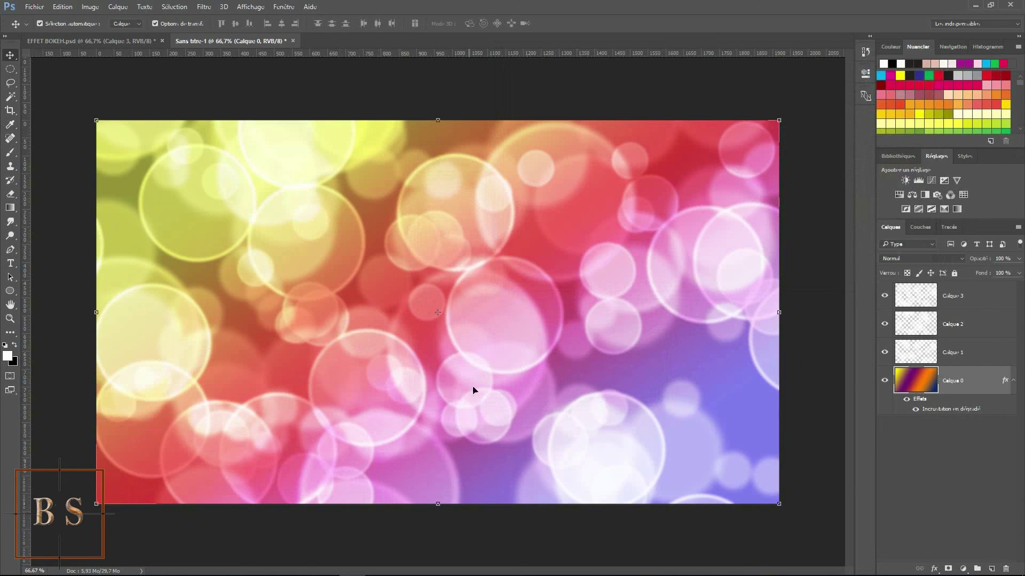
# Try several presets on Calque 0's gradient overlay, settling on Jaune vert, Rouge violet
pyautogui.doubleClick(981, 380)
pyautogui.click(537, 213)
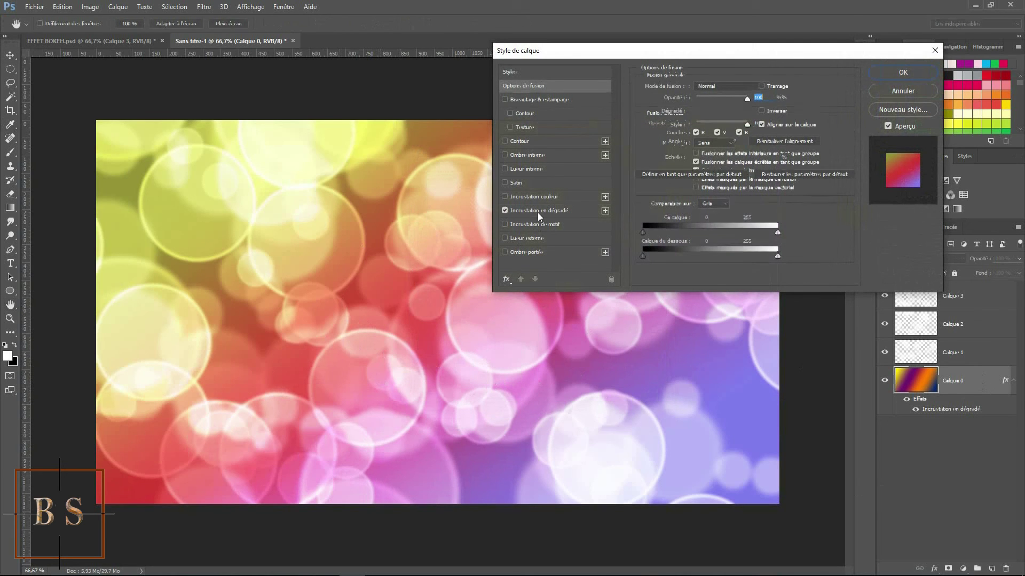
pyautogui.click(715, 112)
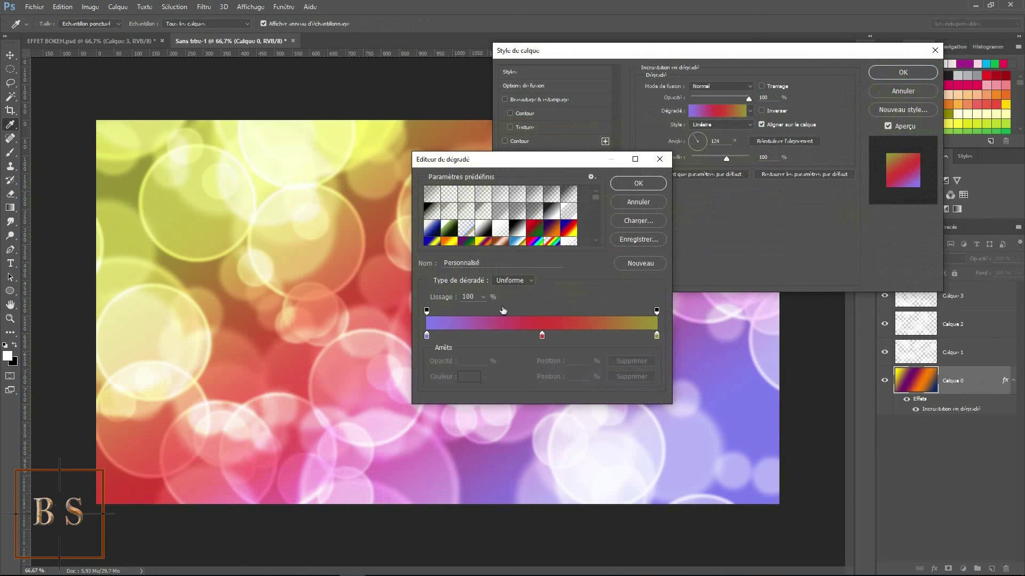
pyautogui.click(483, 241)
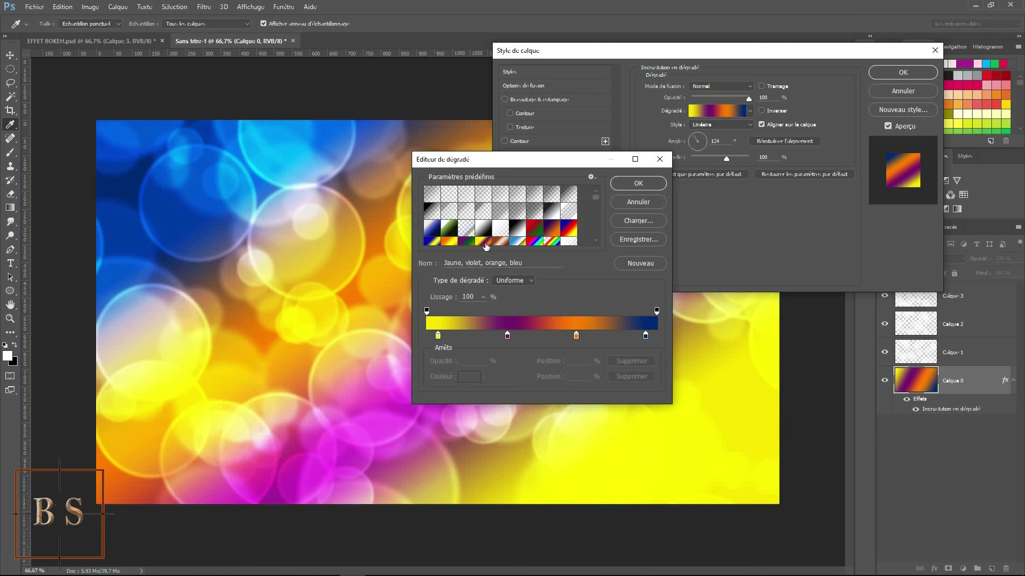
pyautogui.click(516, 235)
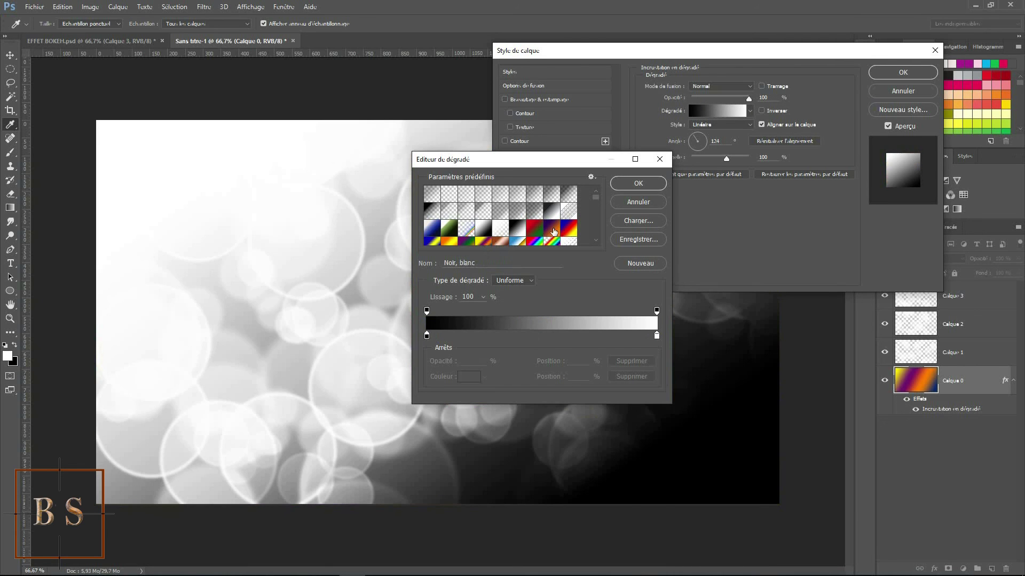
pyautogui.click(553, 231)
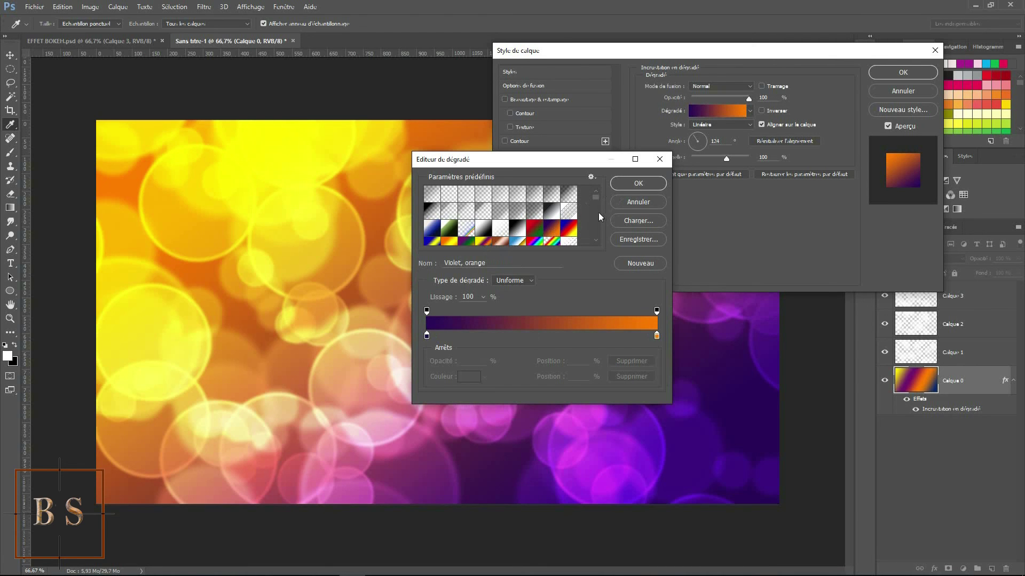
pyautogui.moveTo(597, 195); pyautogui.dragTo(597, 197)
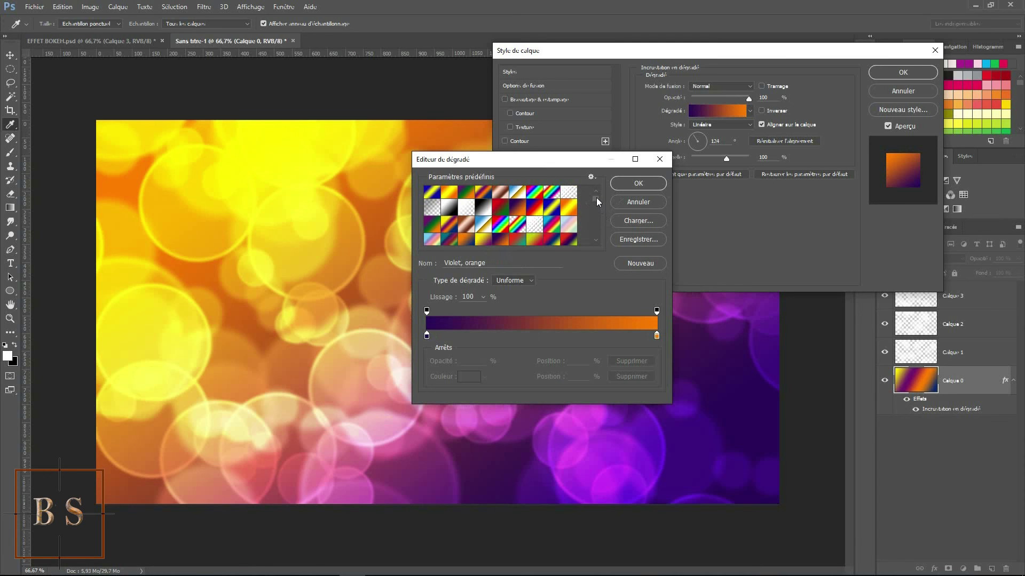
pyautogui.click(500, 227)
pyautogui.click(476, 230)
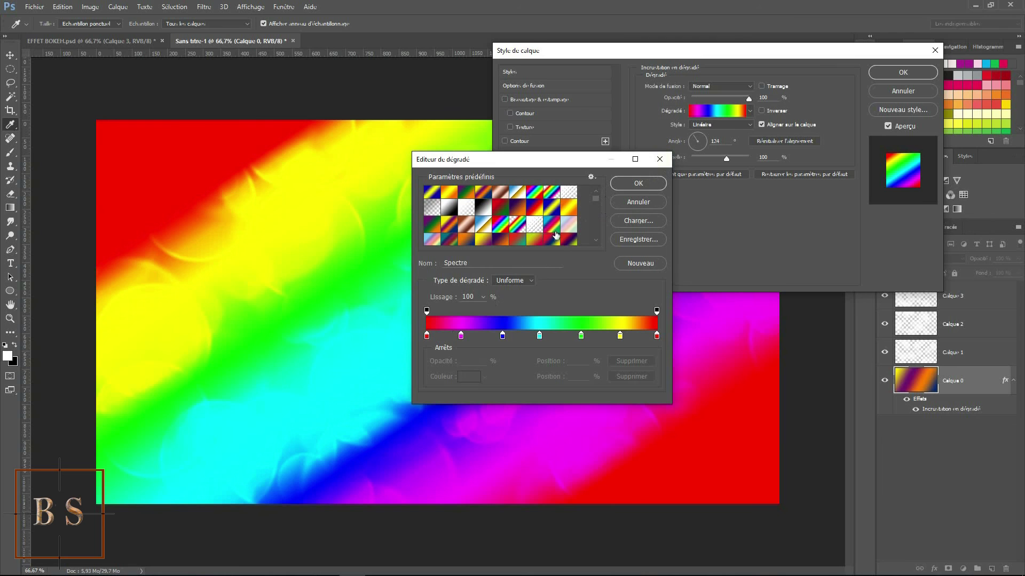
pyautogui.scroll(-1, 530, 235)
pyautogui.click(531, 235)
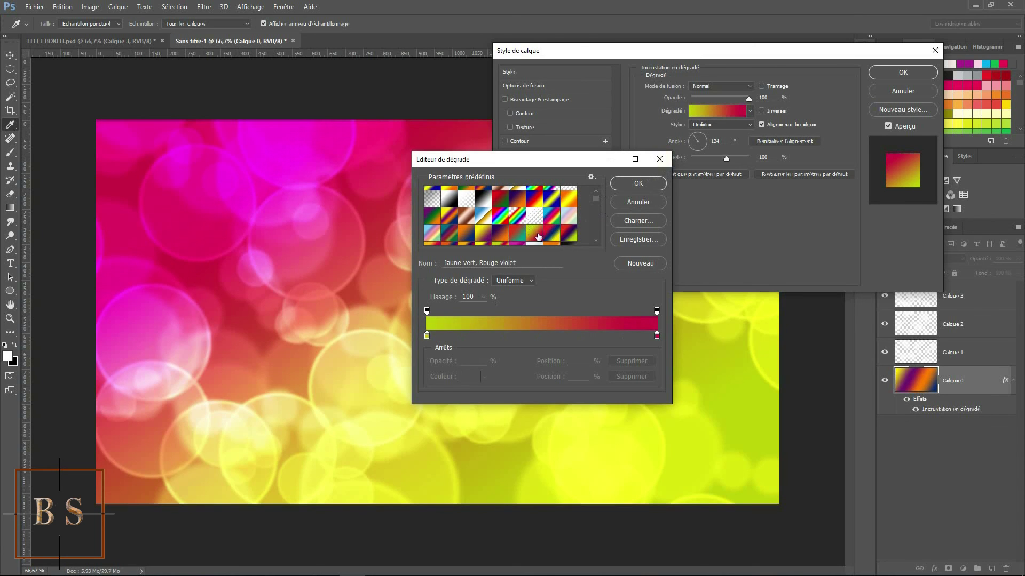
# Change the gradient's start stop to dark olive 6a740b and apply the overlay
pyautogui.click(427, 336)
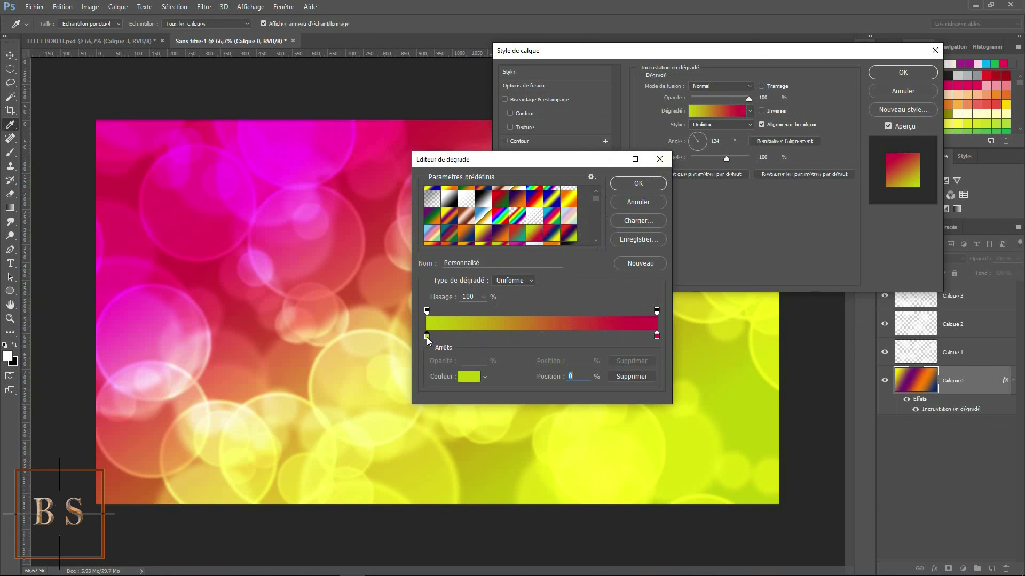
pyautogui.click(470, 382)
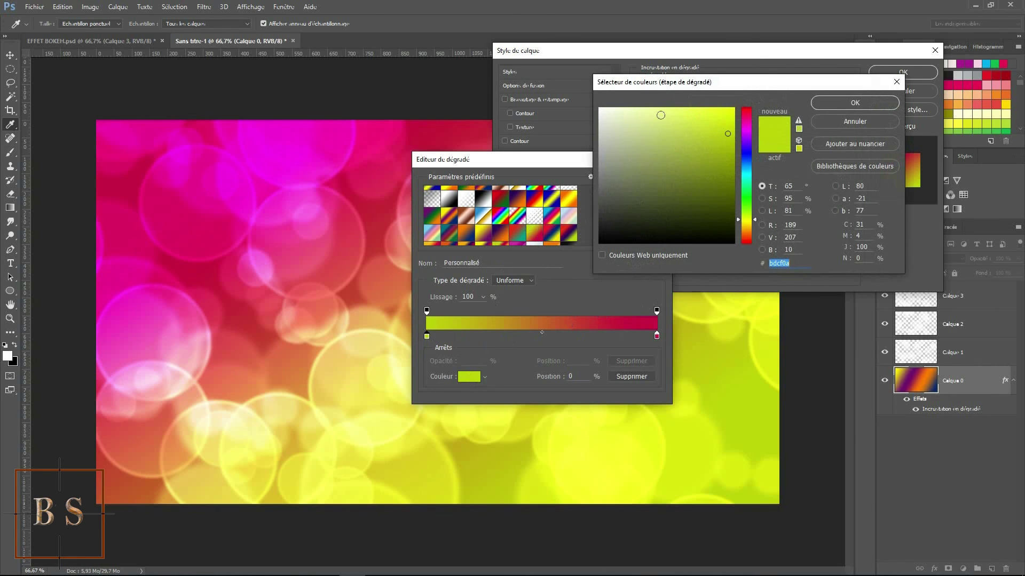
pyautogui.click(659, 114)
pyautogui.click(680, 111)
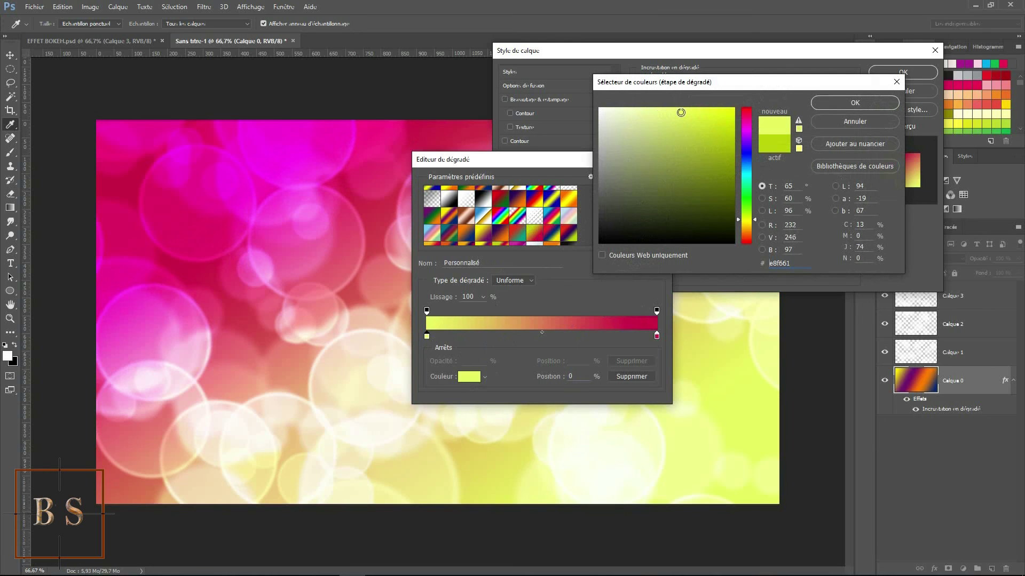
pyautogui.click(708, 169)
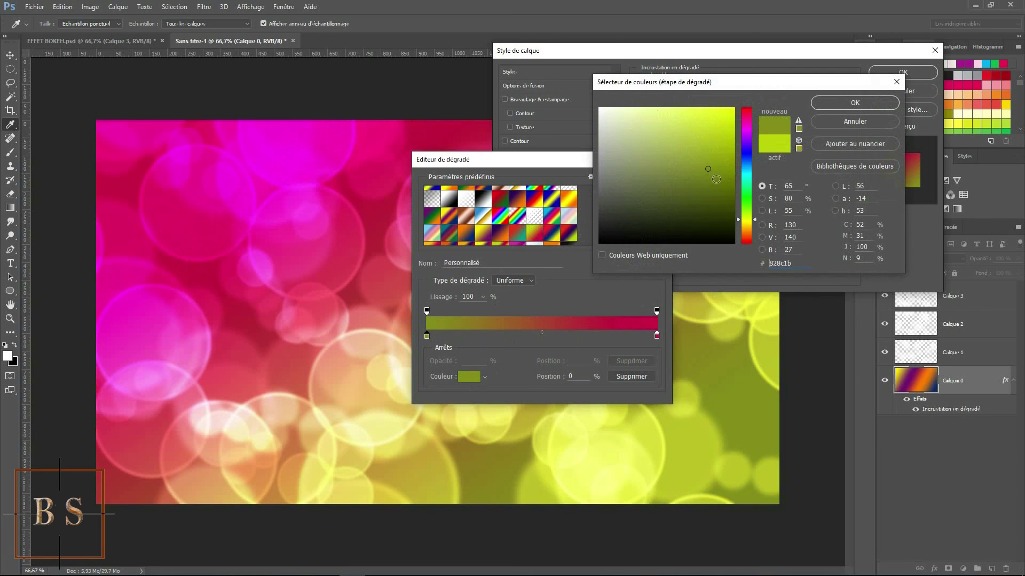
pyautogui.click(722, 182)
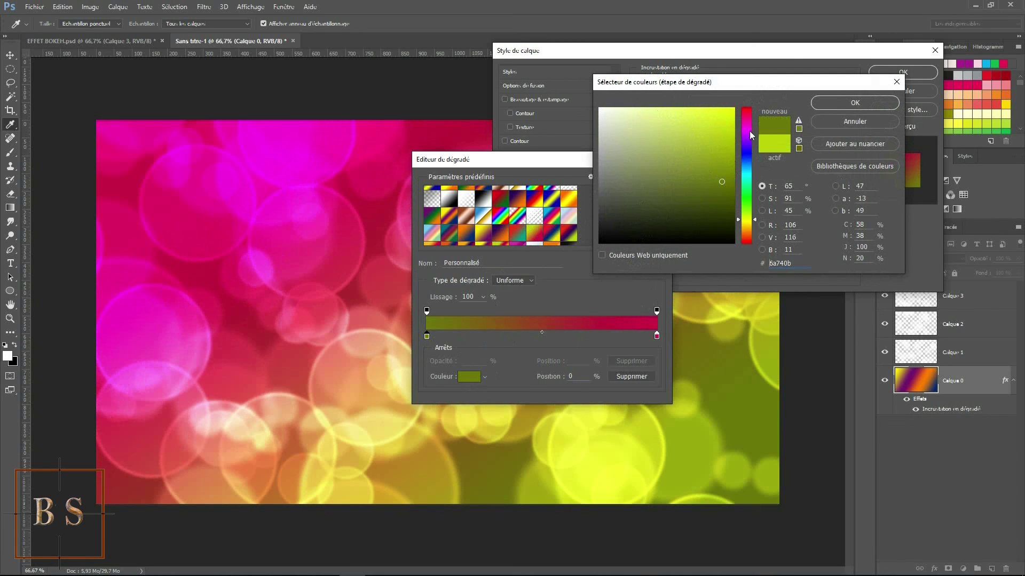
pyautogui.click(855, 103)
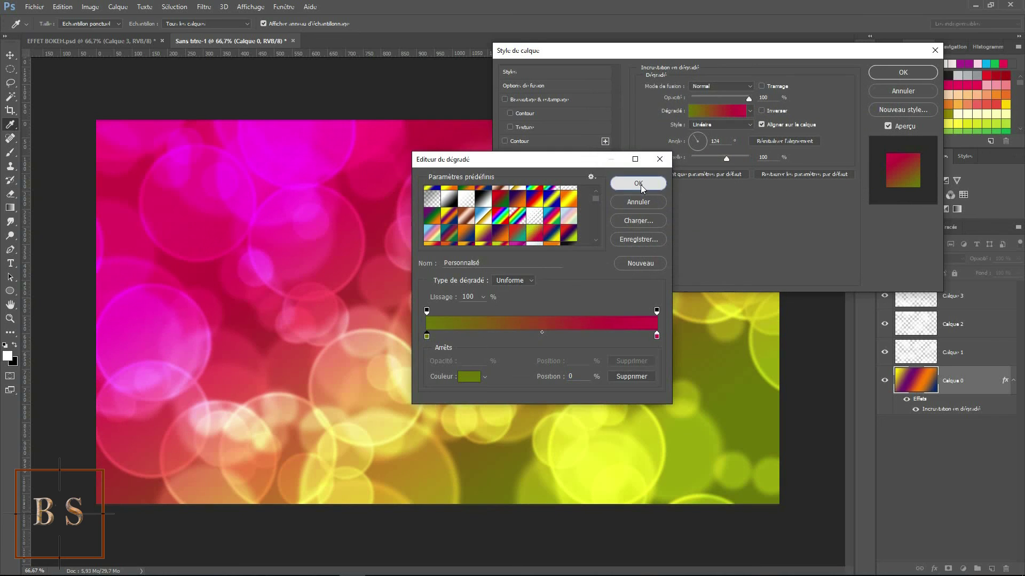
pyautogui.click(638, 183)
pyautogui.click(903, 72)
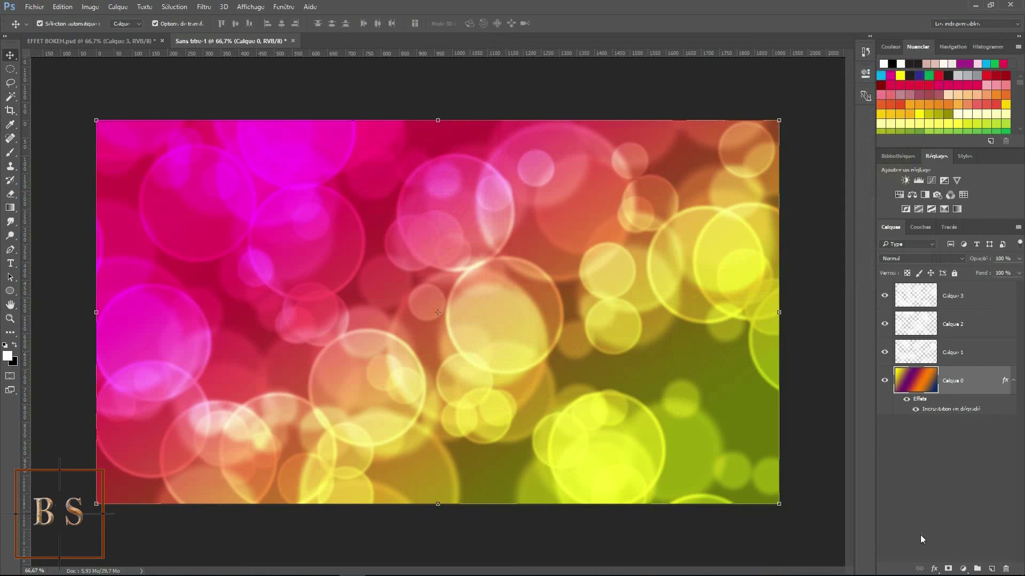